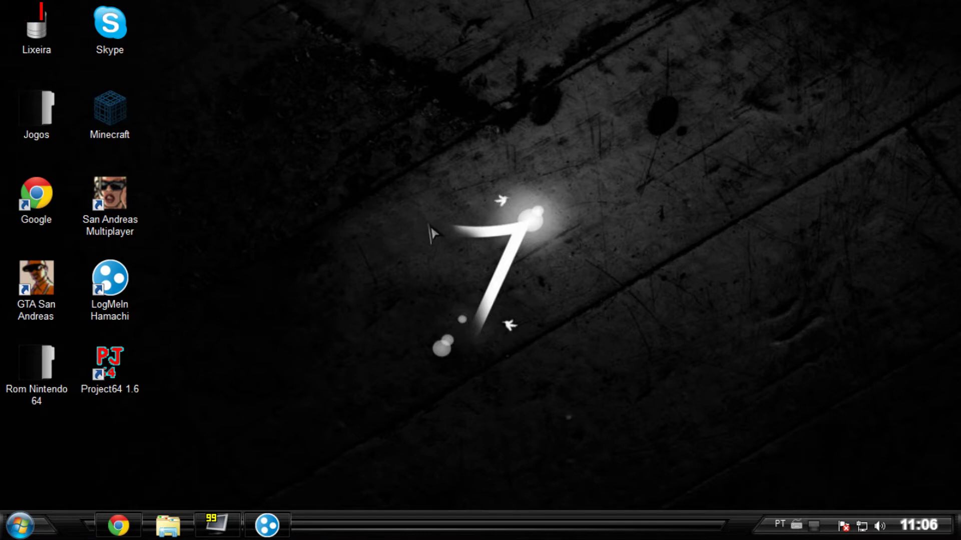
drag(354, 138, 607, 398)
drag(538, 133, 353, 349)
drag(189, 396, 448, 240)
drag(575, 177, 357, 380)
Switch to Chrome and search the Baixaki site for "Projeto 64"
click(122, 526)
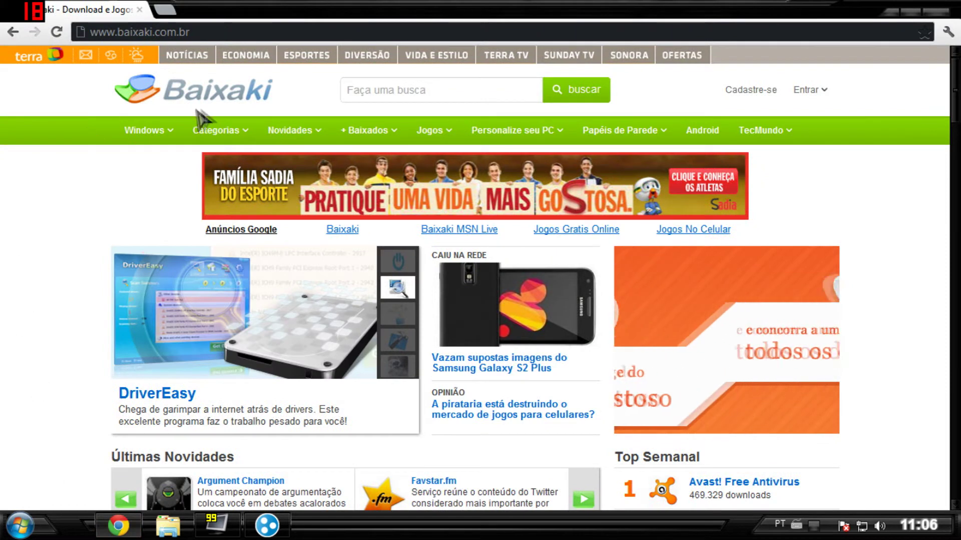
click(378, 88)
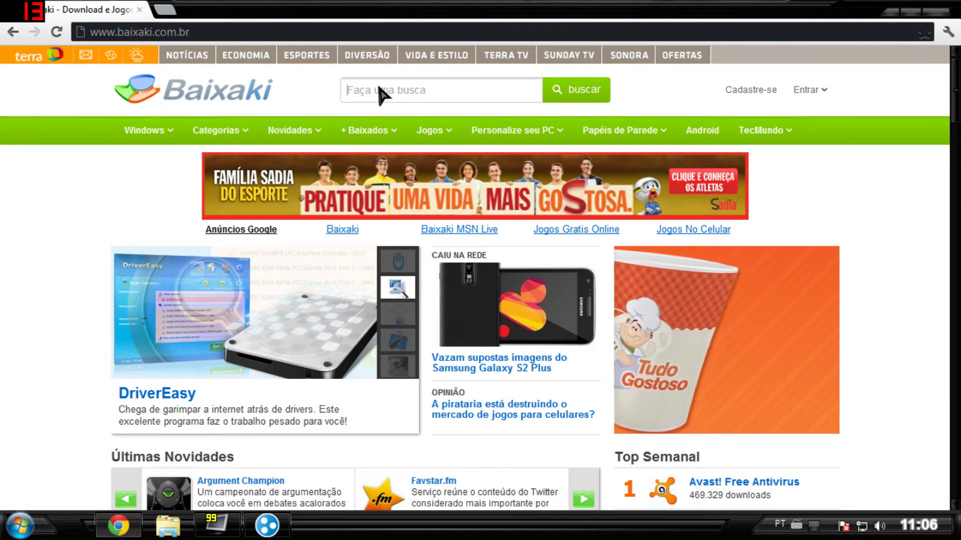
text(Projeto 64)
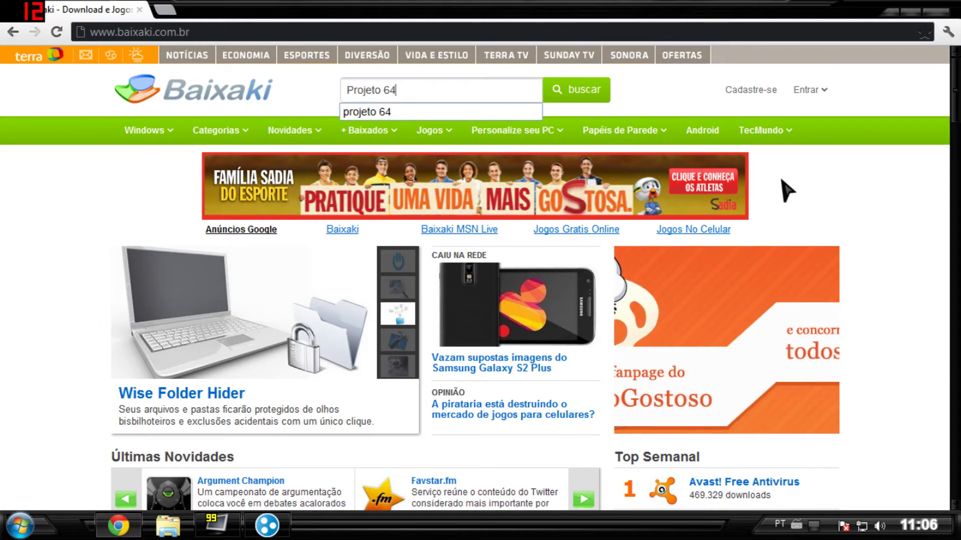
click(556, 92)
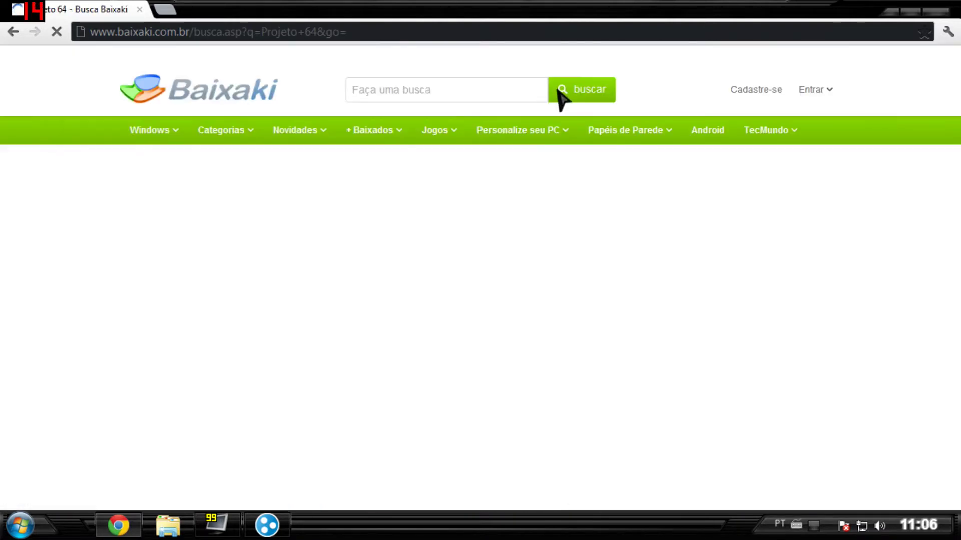
Open the Project64 1.6 download page from the search results and look through it
mouse_move(434, 130)
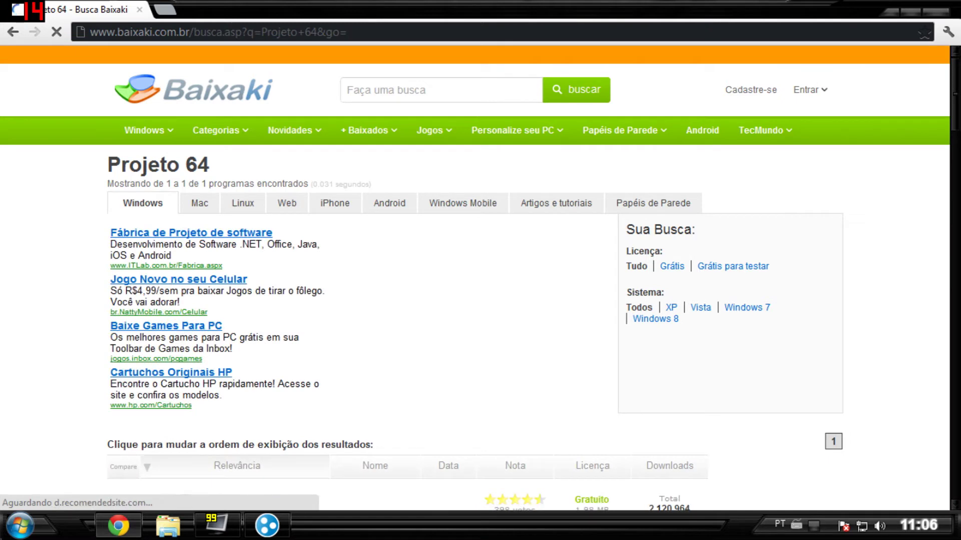
scroll(332, 407, down, 3)
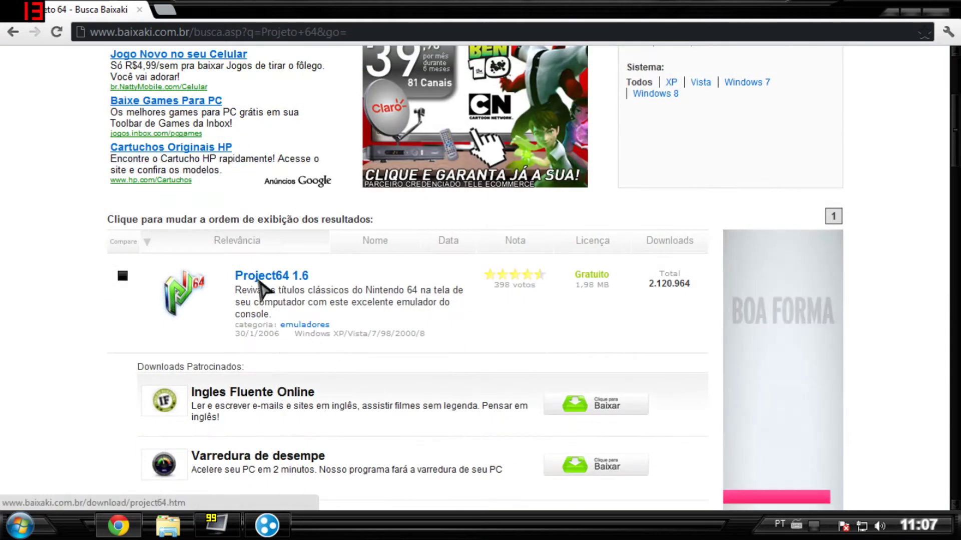
click(246, 277)
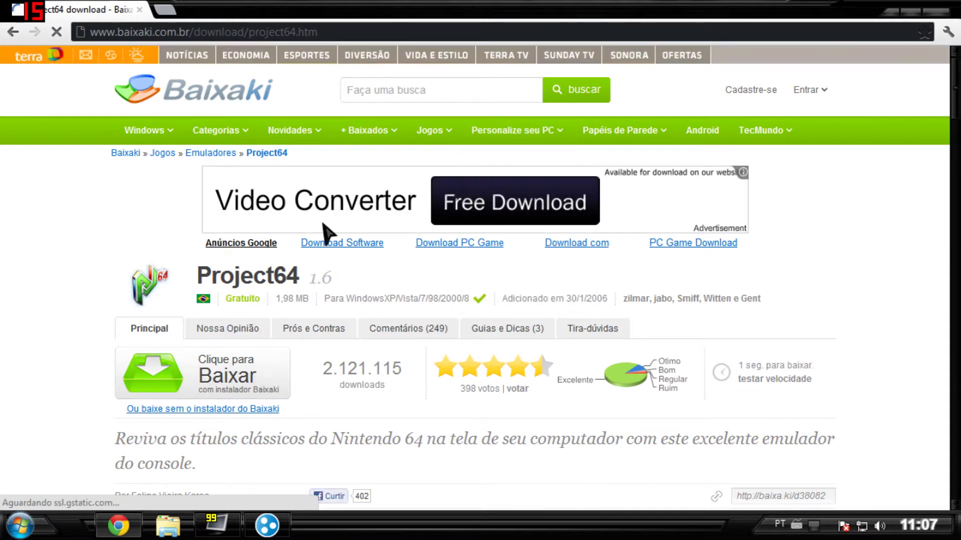
scroll(301, 225, down, 5)
scroll(222, 233, down, 7)
scroll(221, 233, up, 12)
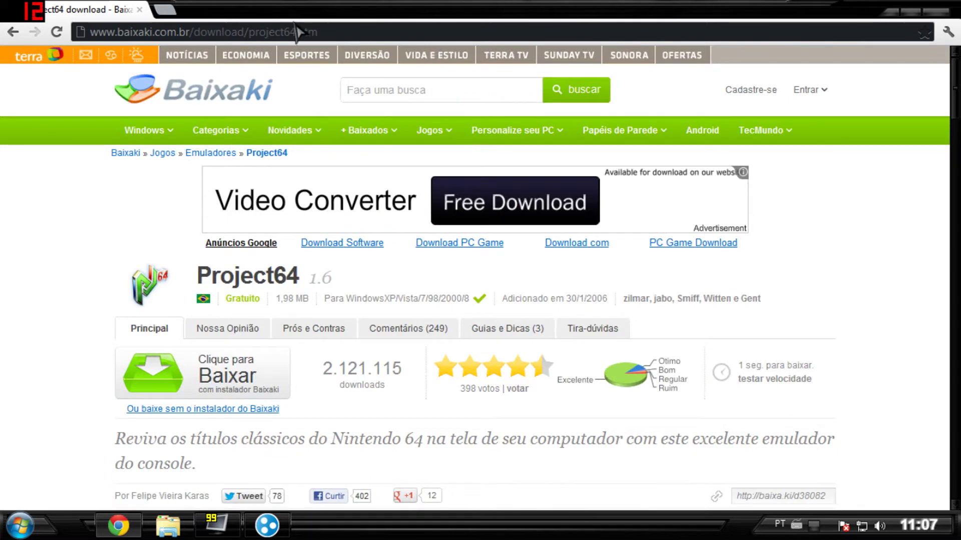
Go to google.com.br and search for "roms nintendo 64"
drag(339, 30, 70, 49)
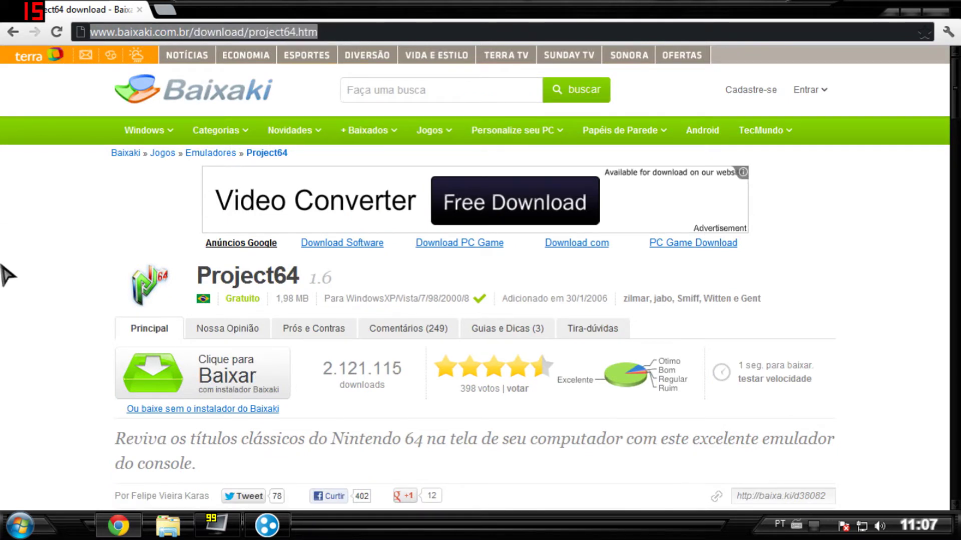
text(google.com.br)
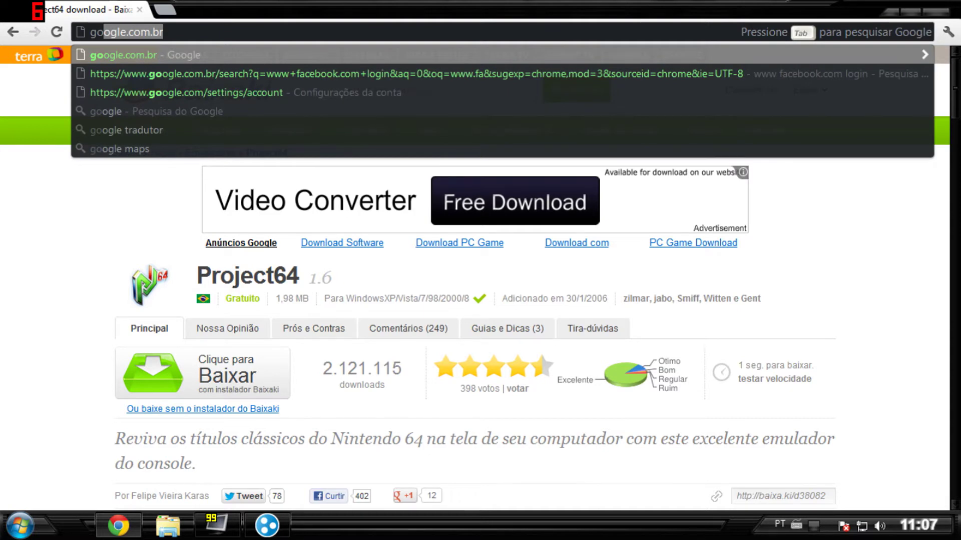
key(Return)
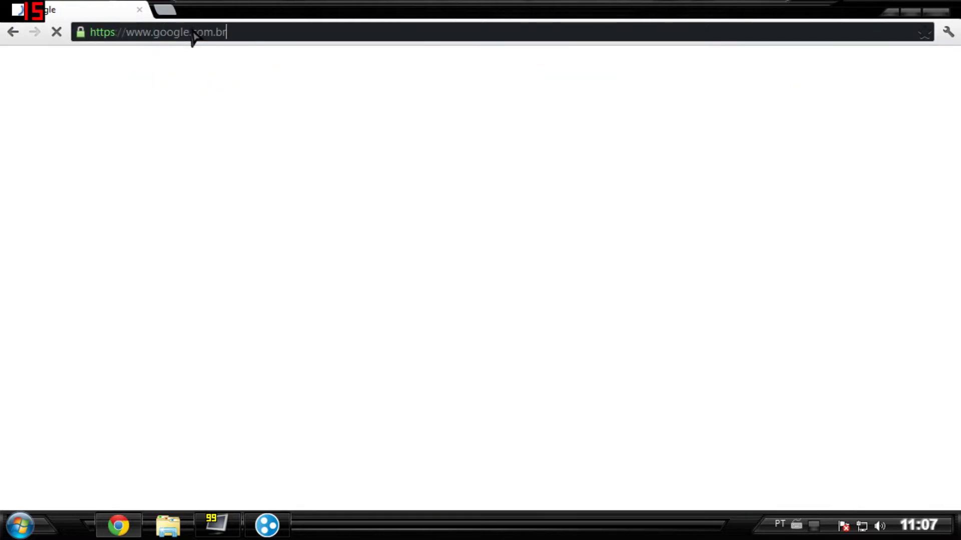
click(412, 298)
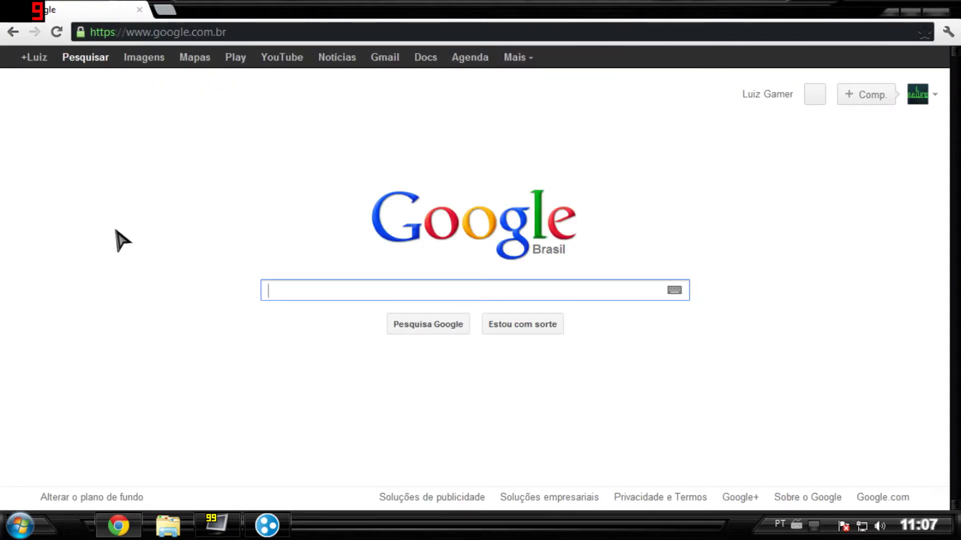
text(Rons)
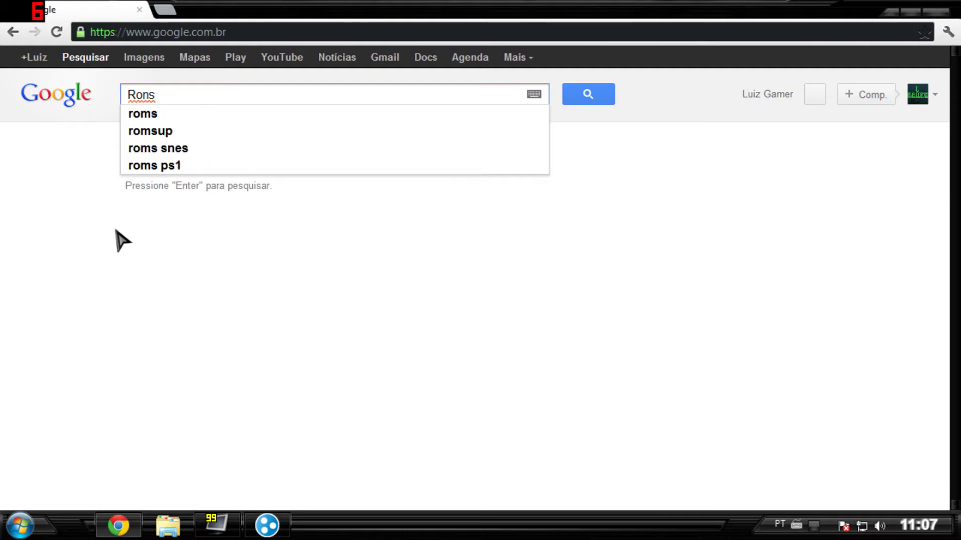
text( nin)
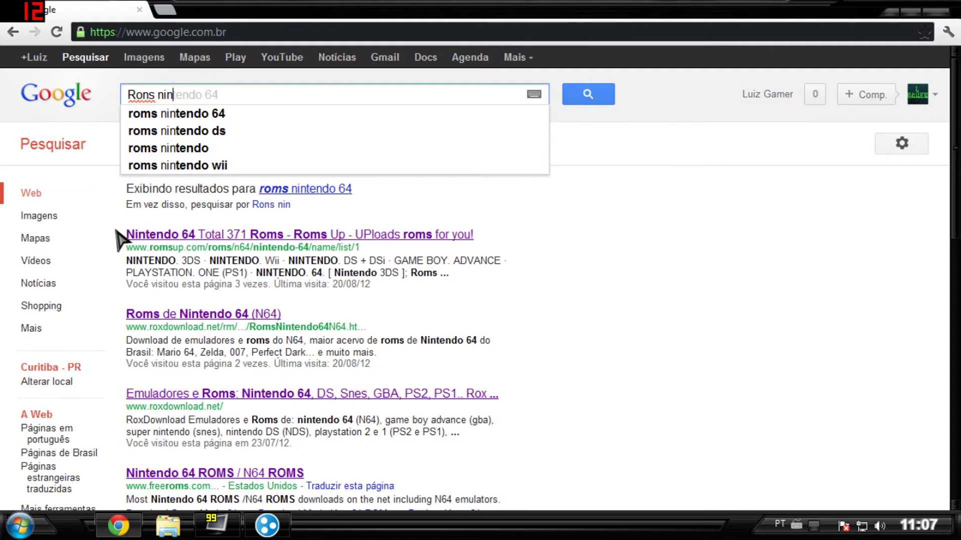
click(214, 116)
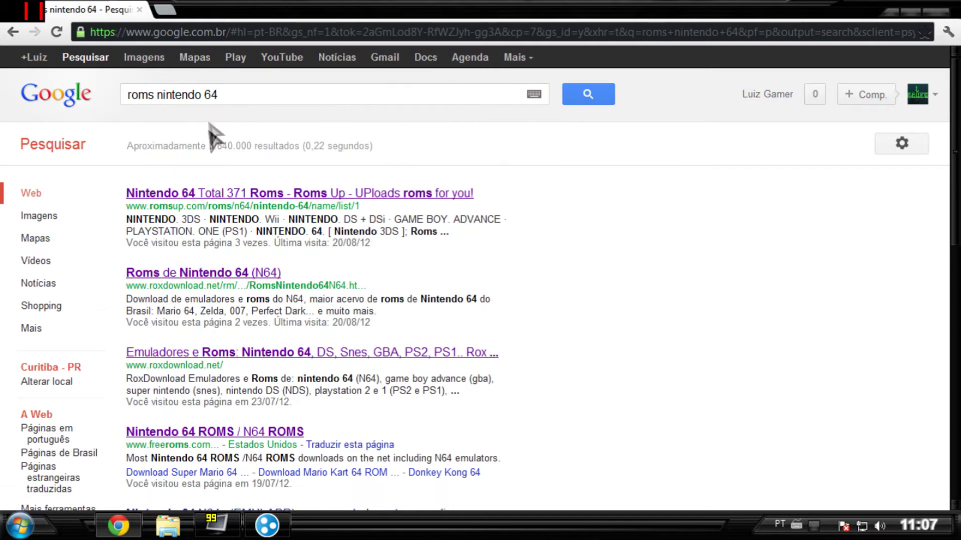
click(167, 274)
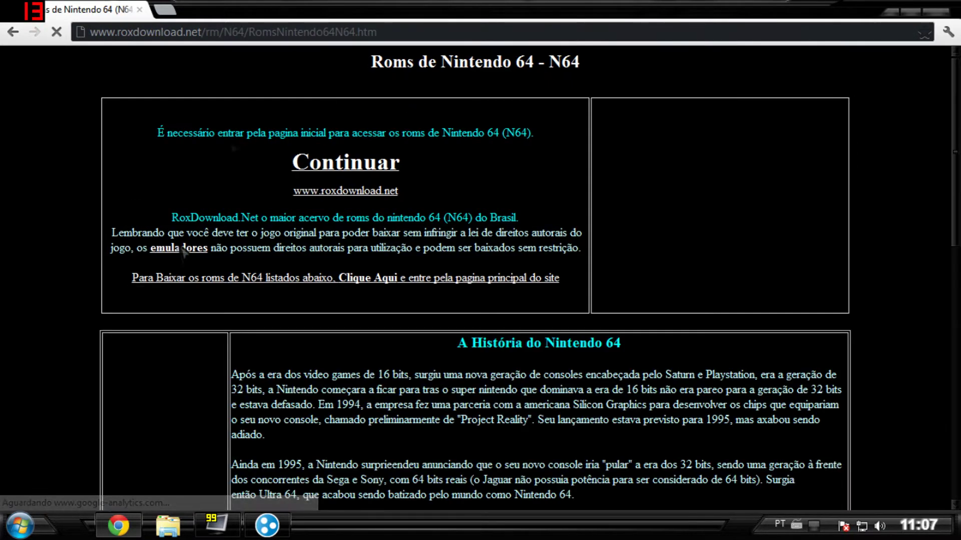
drag(376, 32, 207, 35)
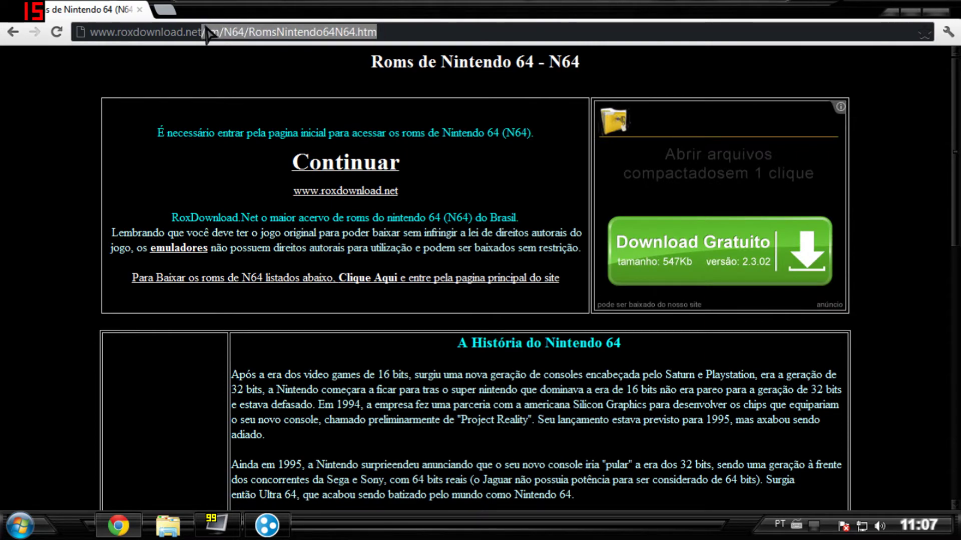
key(BackSpace)
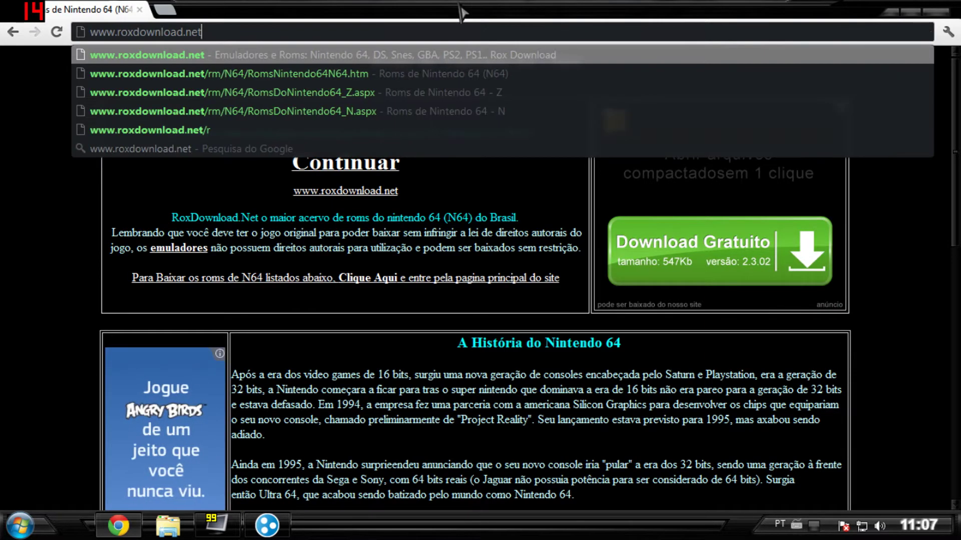
key(Return)
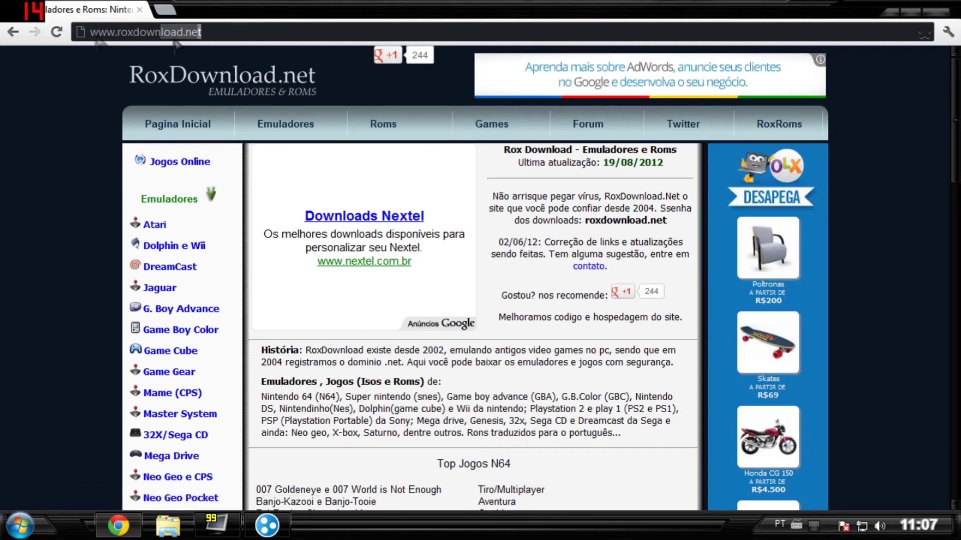
key(End)
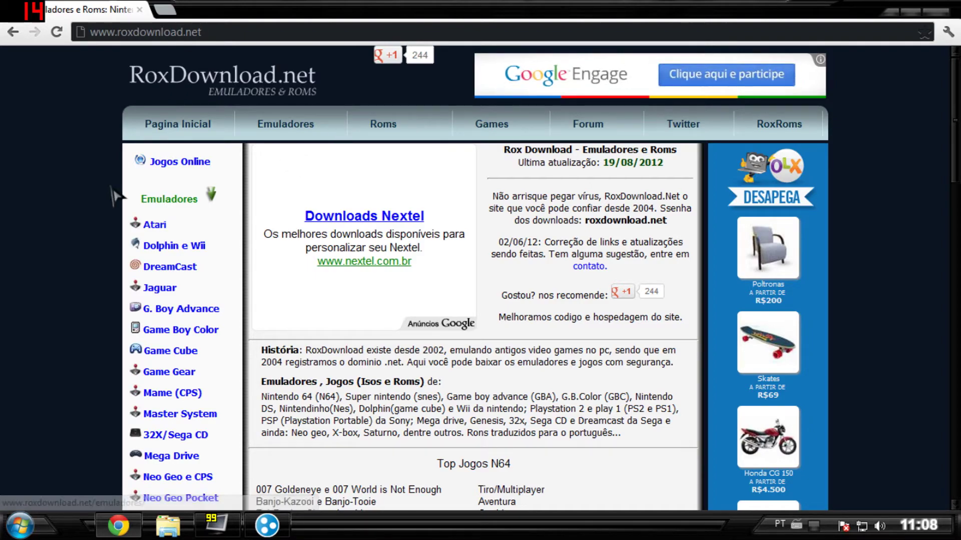
Open the site's Jogos / Roms section and go to its Nintendo 64 (N64) list
scroll(25, 178, down, 3)
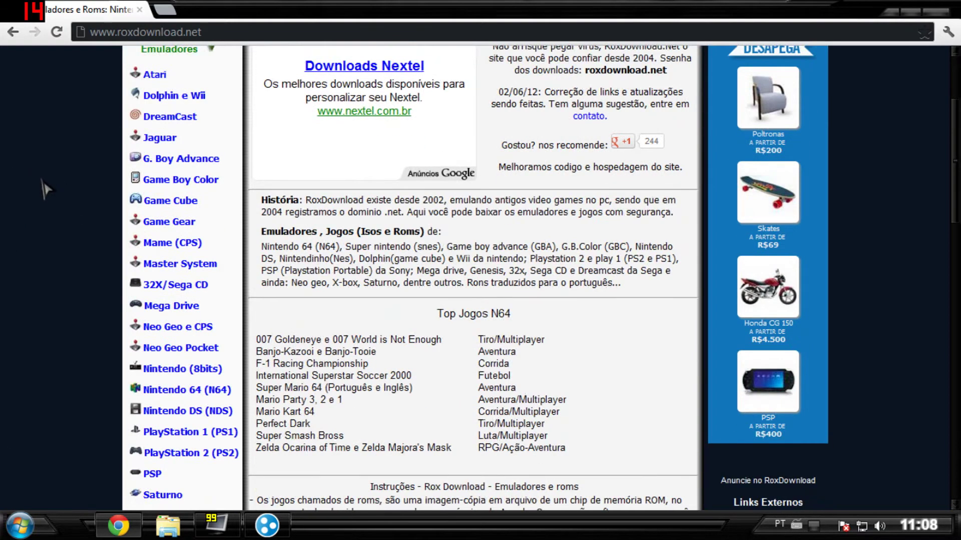
scroll(45, 190, down, 2)
scroll(70, 228, down, 3)
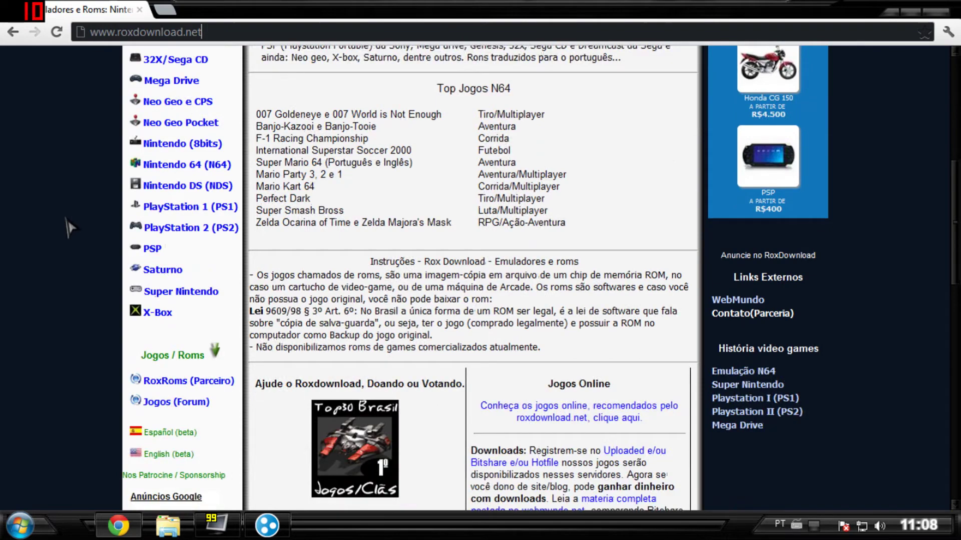
click(159, 361)
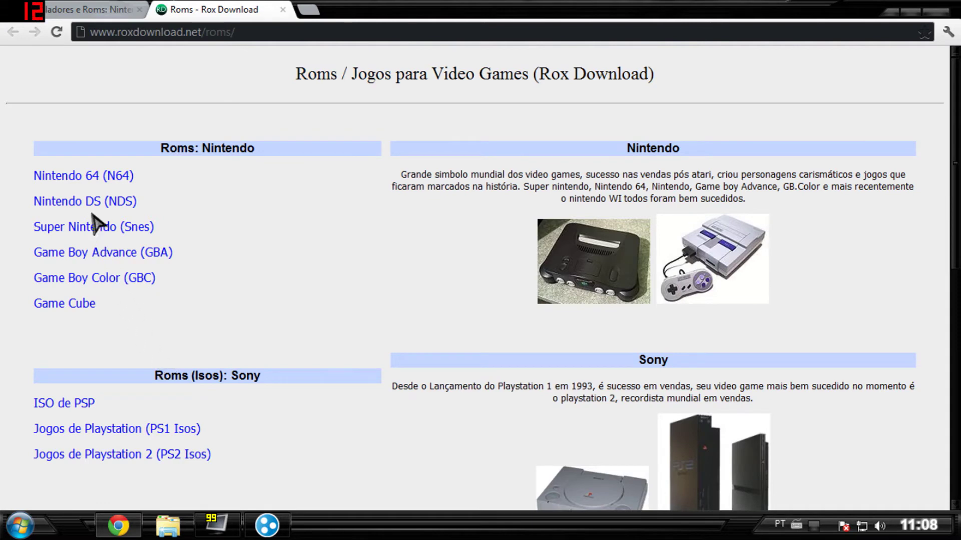
click(60, 176)
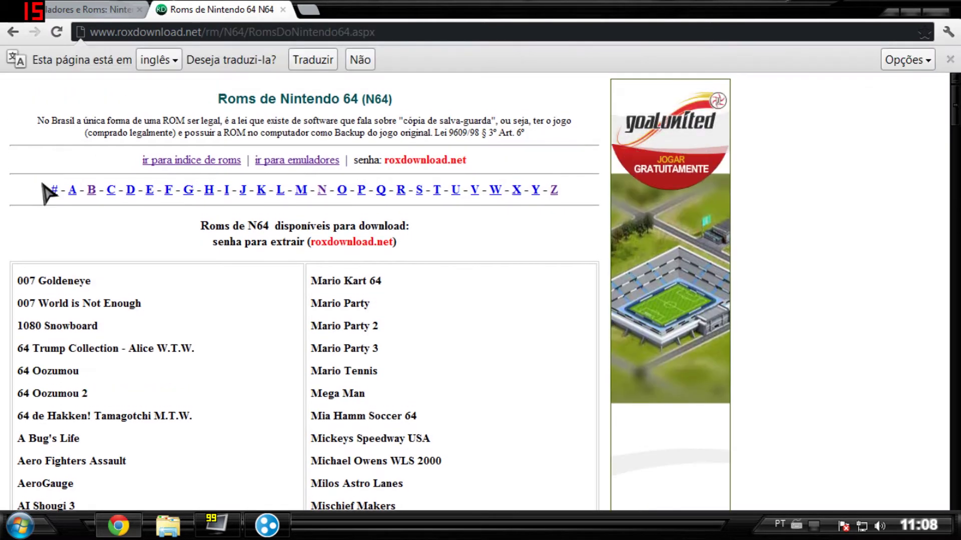
Browse the Nintendo 64 games listed under the letter C down to the end of the page
click(112, 190)
scroll(116, 197, down, 20)
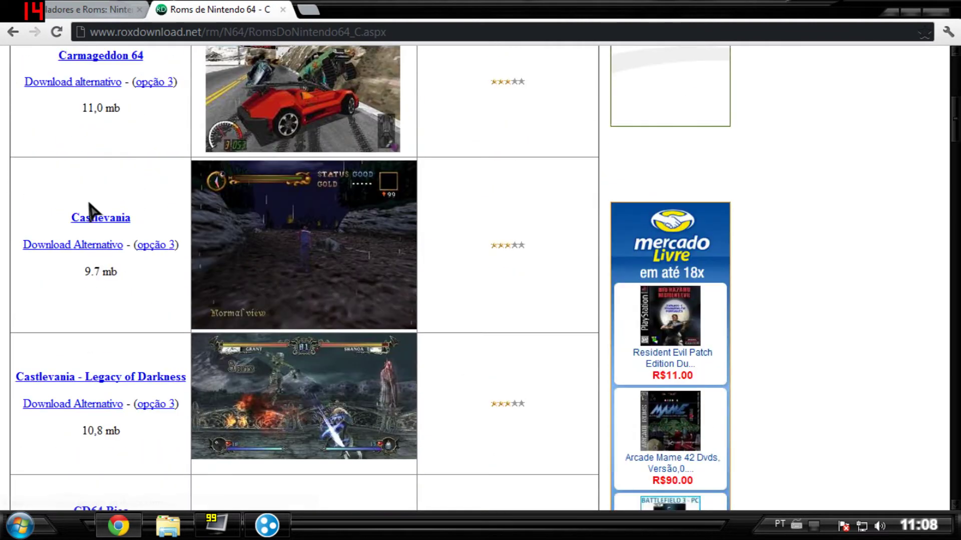
scroll(108, 247, down, 20)
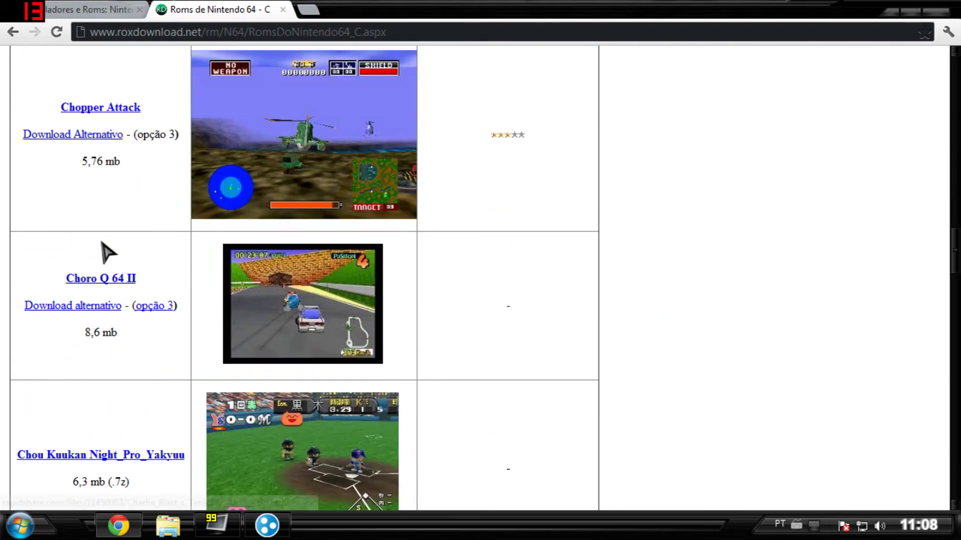
scroll(104, 270, down, 20)
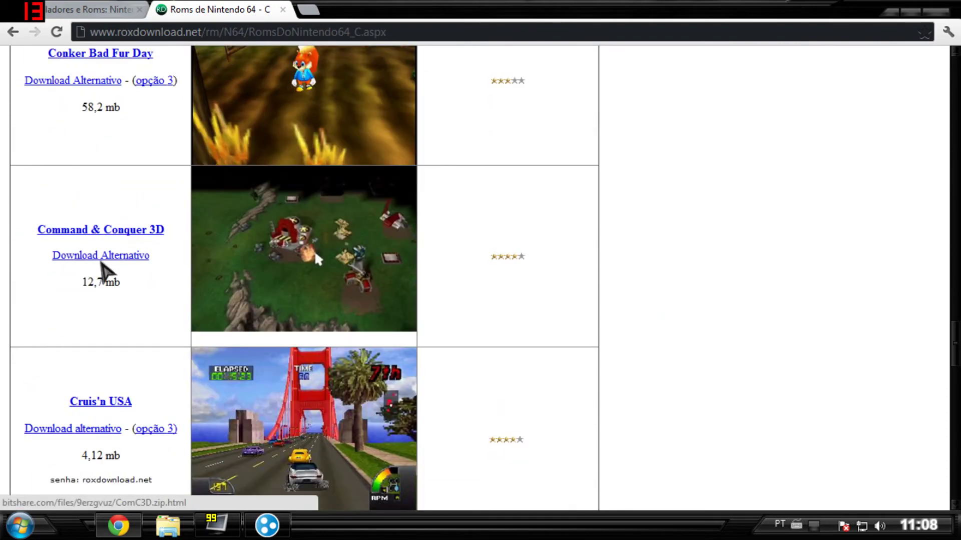
scroll(99, 275, down, 15)
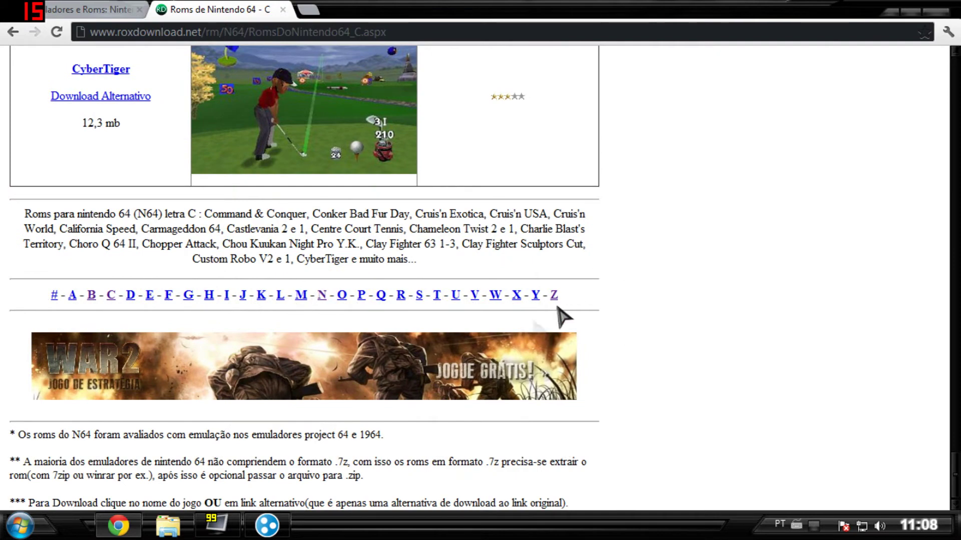
In the games under the letter Z, open the download page for Zelda Ocarina of Time [Traduzido - Português-br]
click(553, 296)
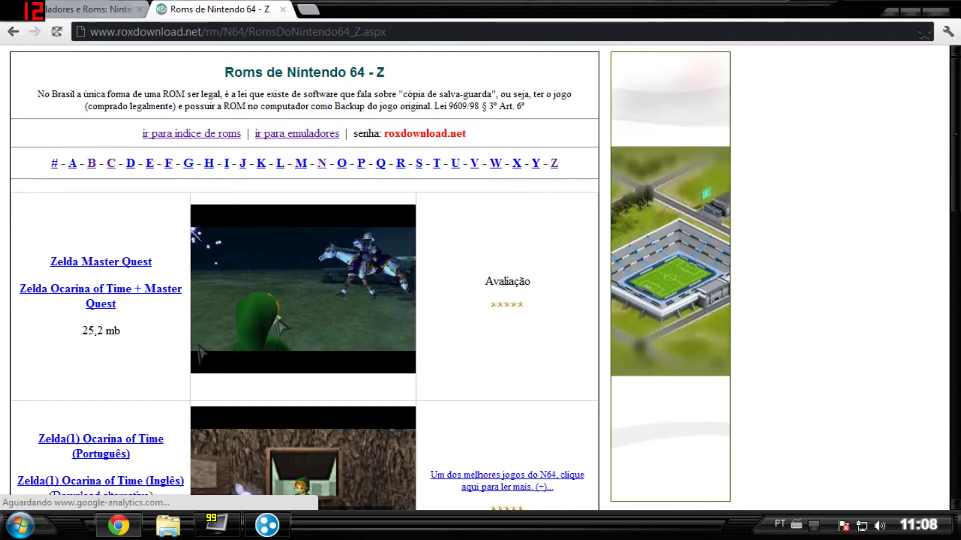
scroll(50, 323, down, 3)
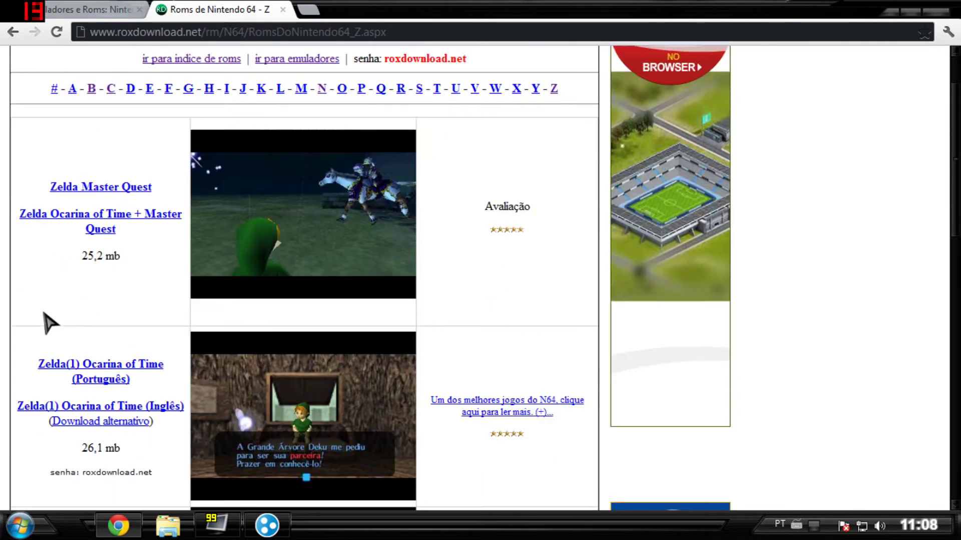
scroll(48, 320, down, 6)
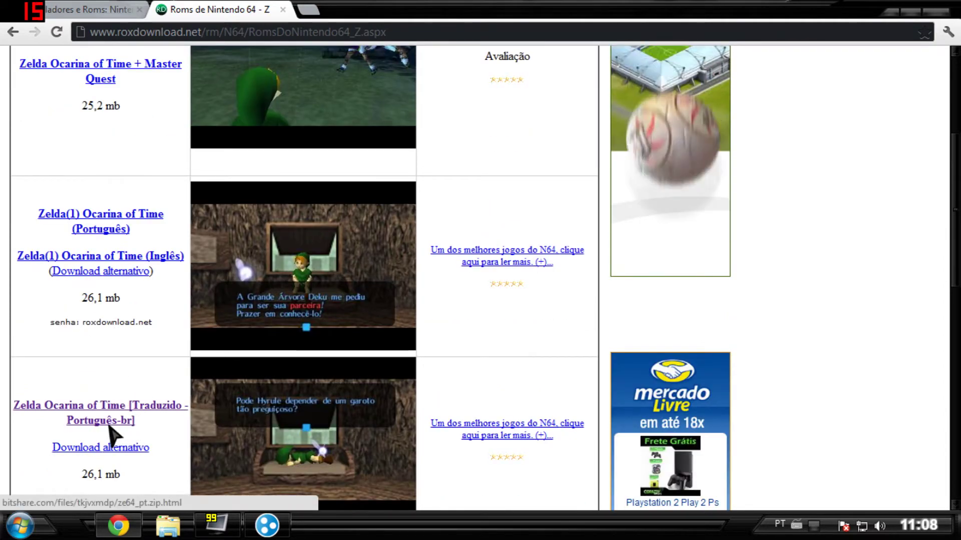
click(110, 427)
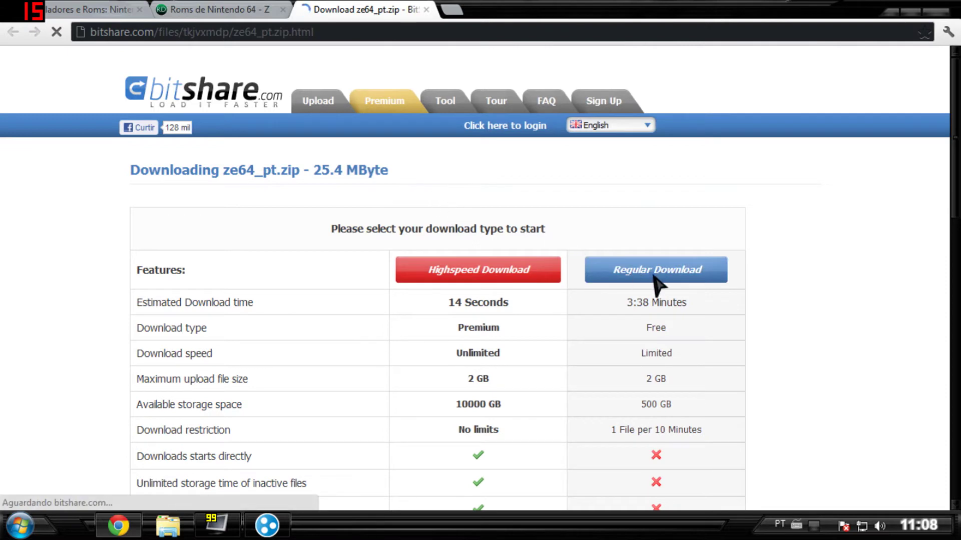
Request the regular download of ze64_pt.zip and close the pop-up advertising window
click(654, 276)
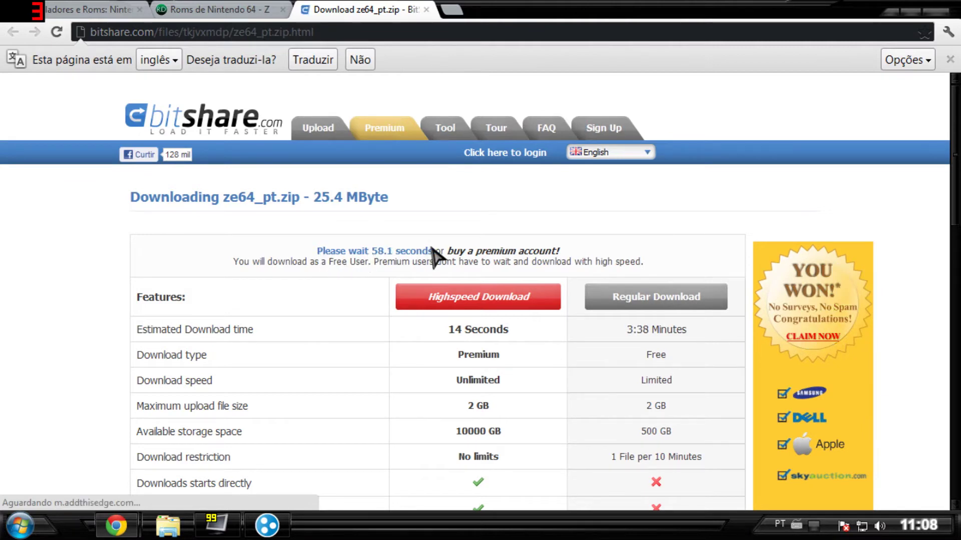
mouse_move(323, 251)
mouse_down()
mouse_move(347, 251)
mouse_move(307, 247)
mouse_up()
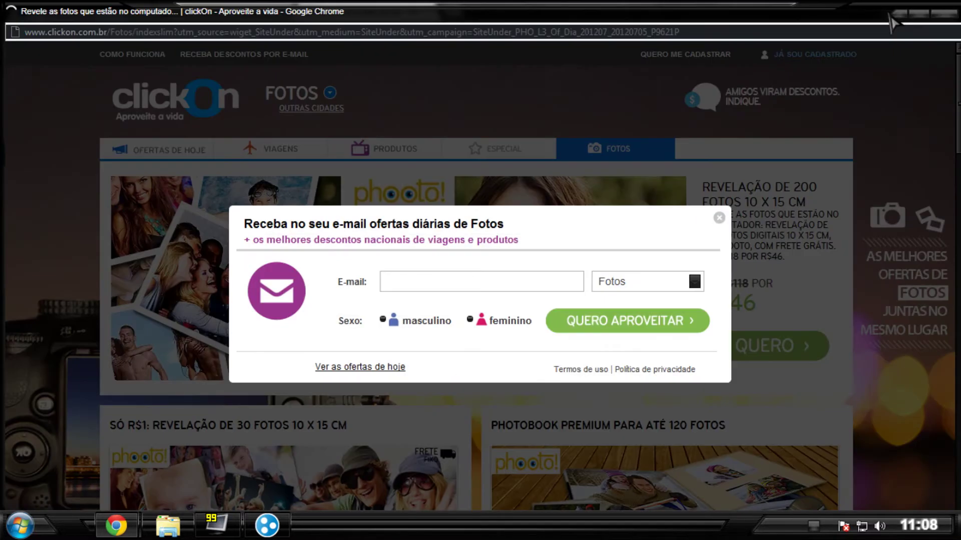
click(944, 18)
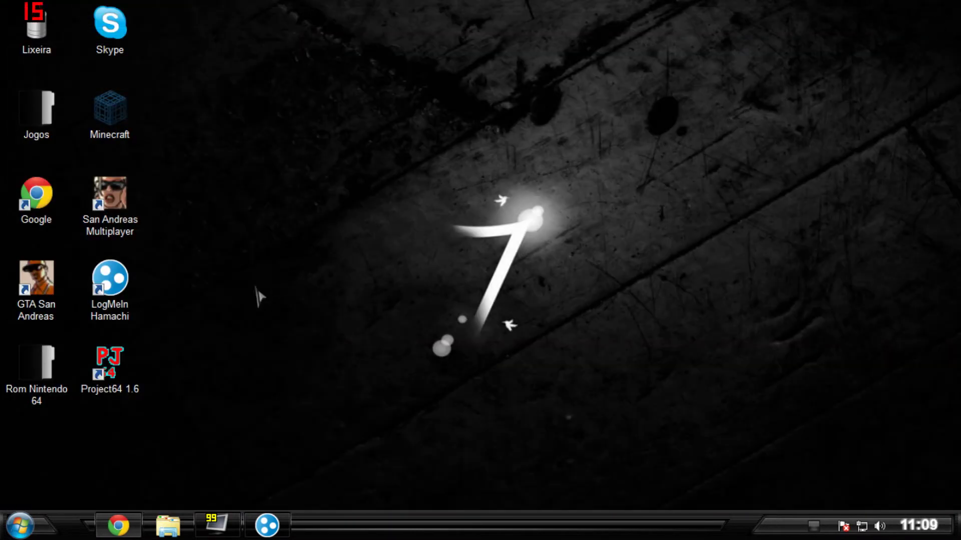
Open the Rom Nintendo 64 desktop folder, examine the contents of the ze64_pt archive in WinRAR, and close the windows
double_click(48, 381)
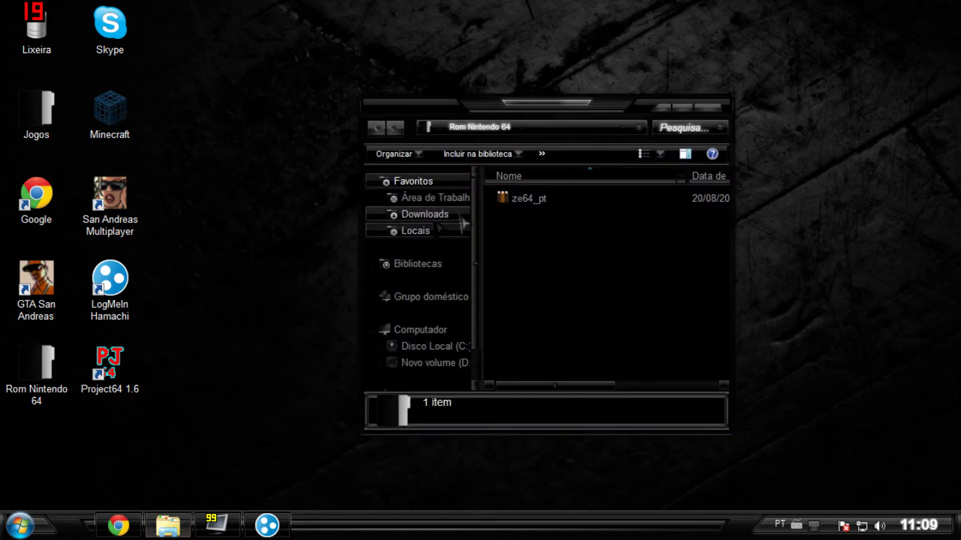
drag(512, 231, 508, 205)
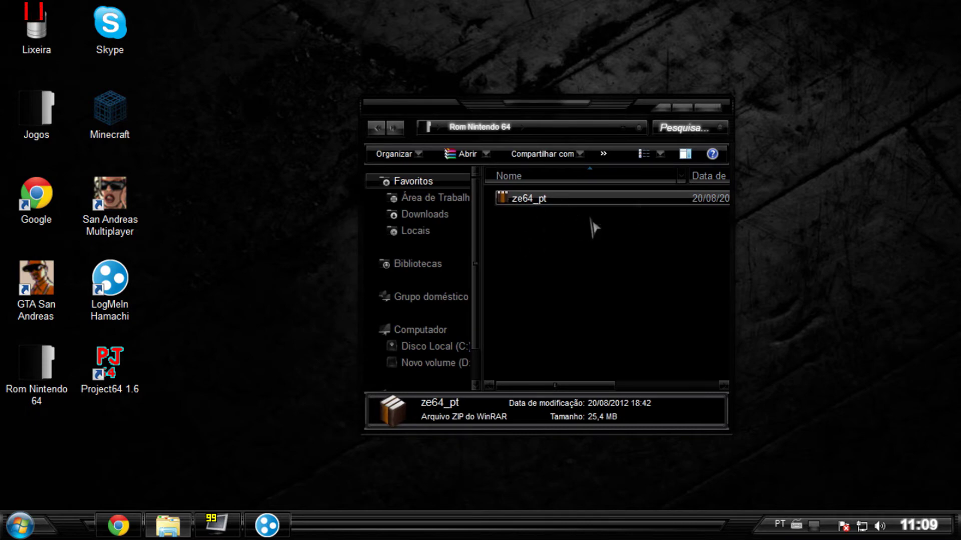
double_click(523, 199)
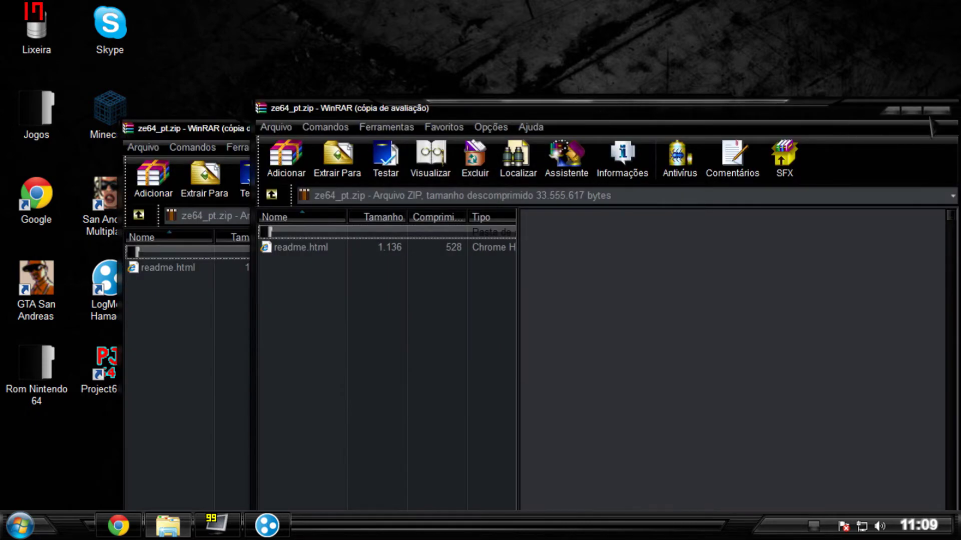
click(936, 111)
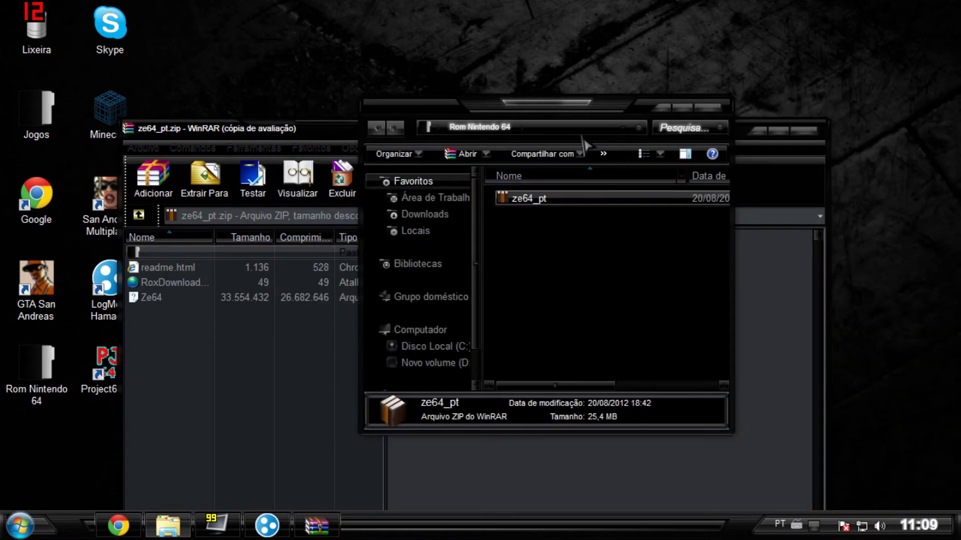
click(295, 134)
drag(295, 134, 261, 134)
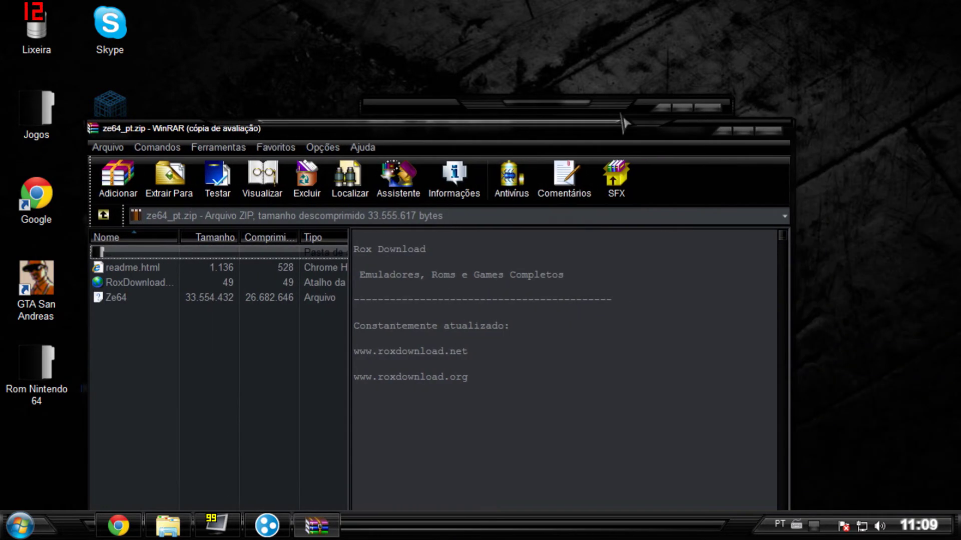
click(775, 132)
drag(596, 260, 521, 259)
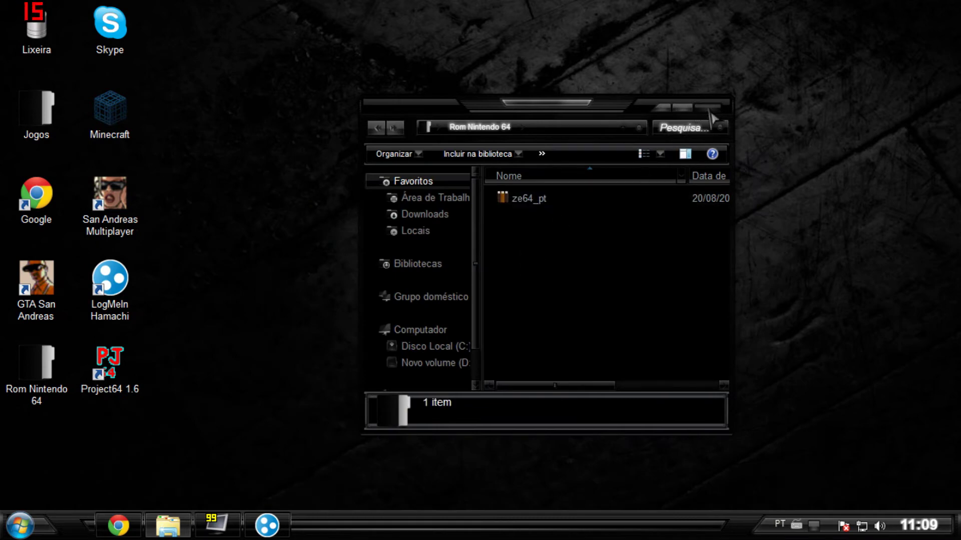
click(710, 114)
drag(29, 457, 47, 357)
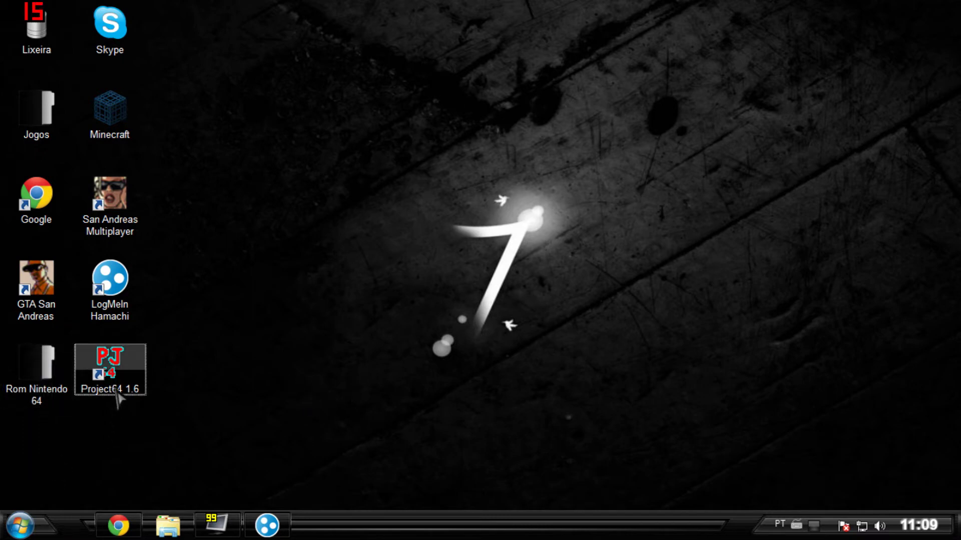
Launch Project64 1.6 from the desktop, start opening a ROM, and look through the Downloads folder
double_click(117, 376)
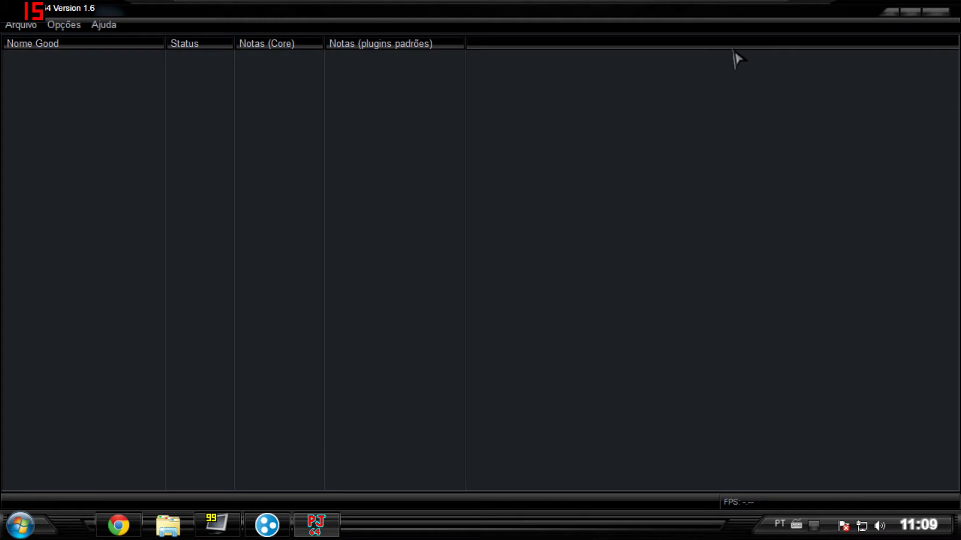
click(19, 26)
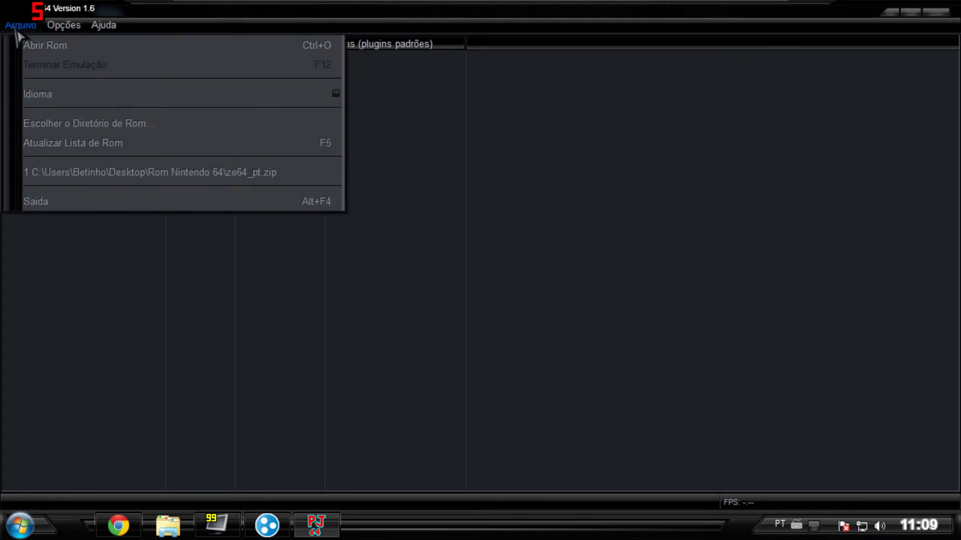
click(37, 46)
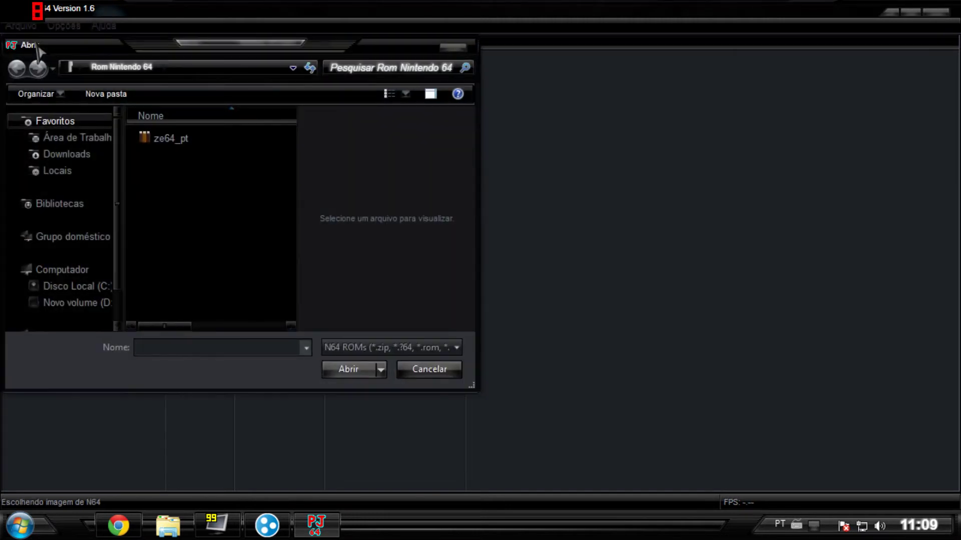
click(65, 152)
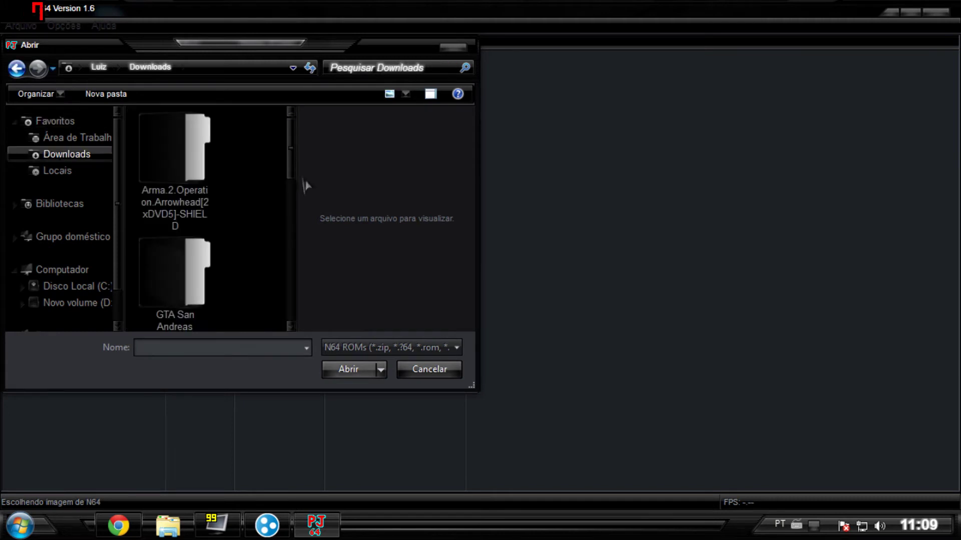
drag(300, 196, 530, 202)
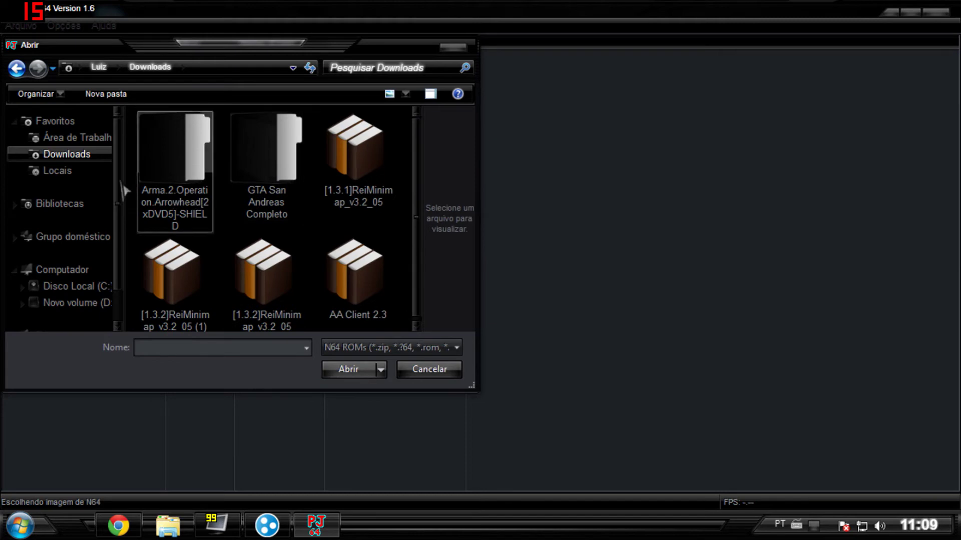
Load the ze64_pt ROM from the Rom Nintendo 64 folder in Área de Trabalho
click(63, 137)
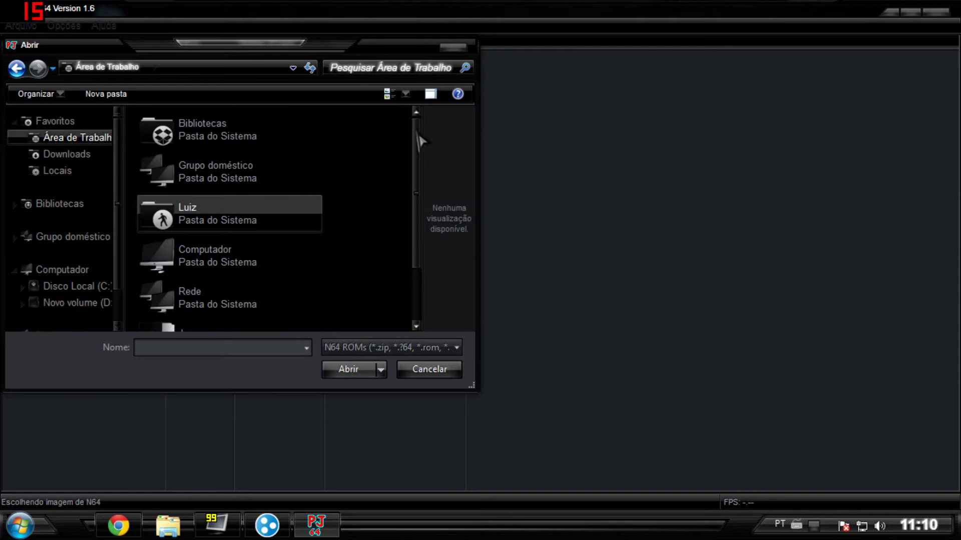
scroll(414, 161, down, 2)
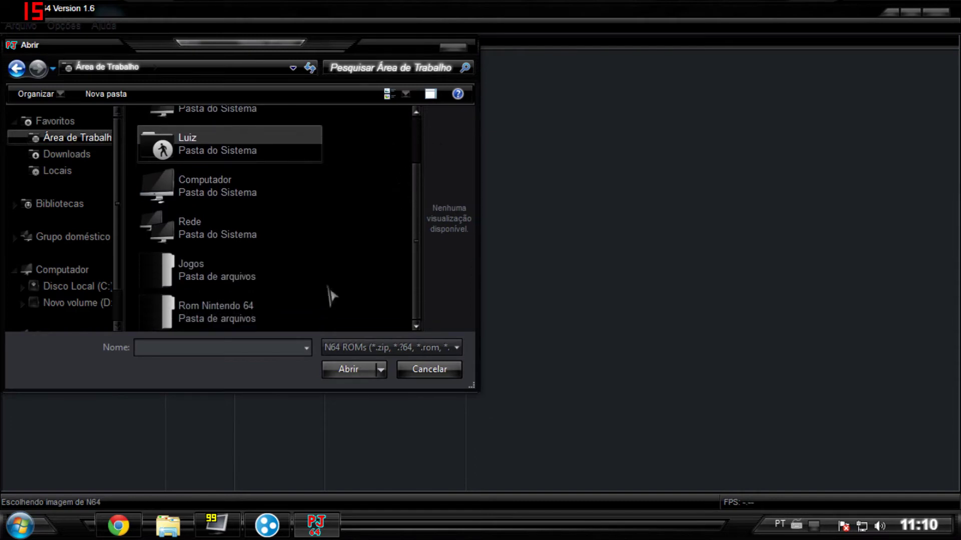
double_click(246, 316)
click(170, 145)
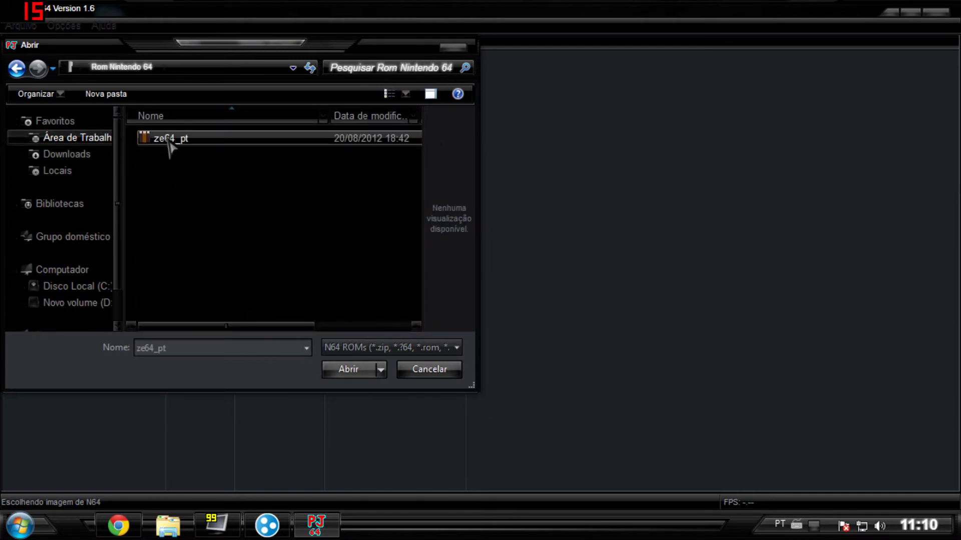
click(349, 371)
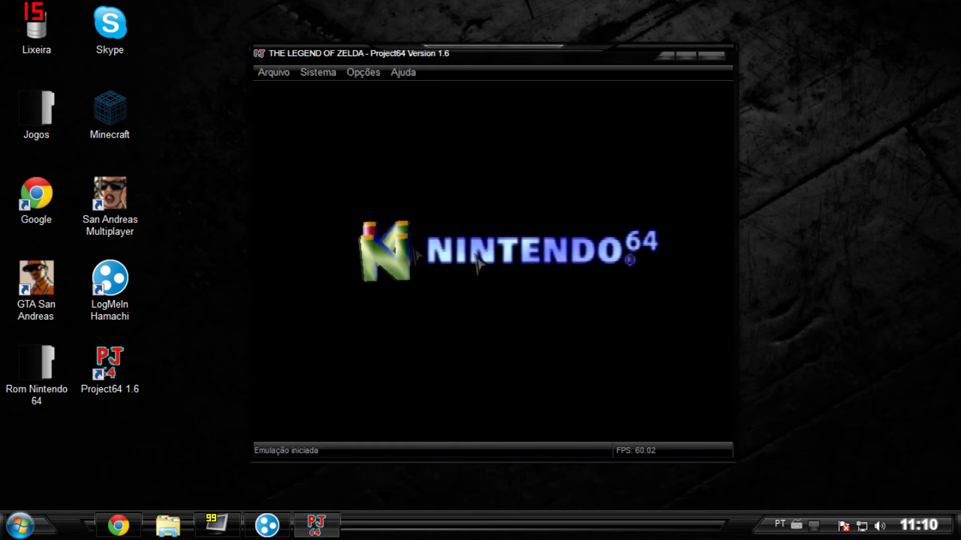
Pause the emulation of The Legend of Zelda
click(270, 74)
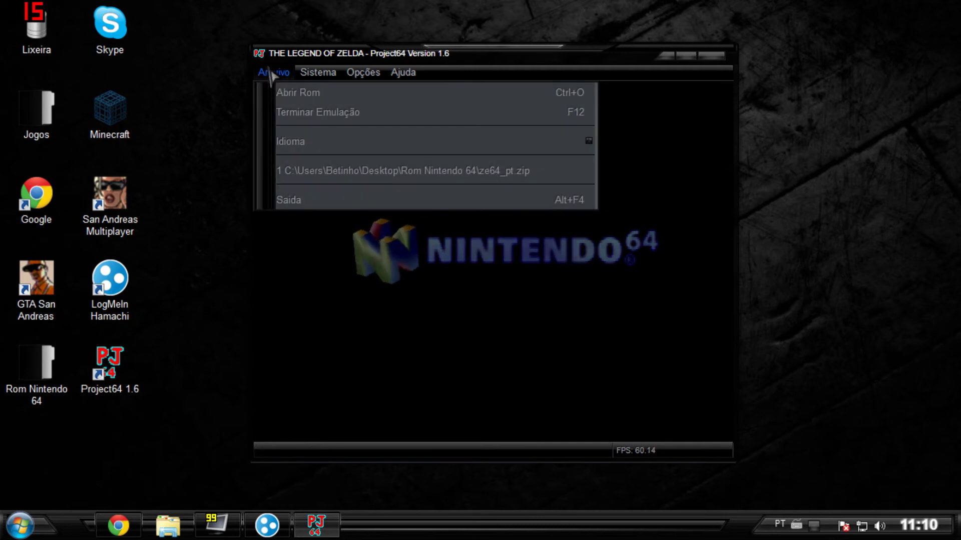
click(323, 278)
click(327, 74)
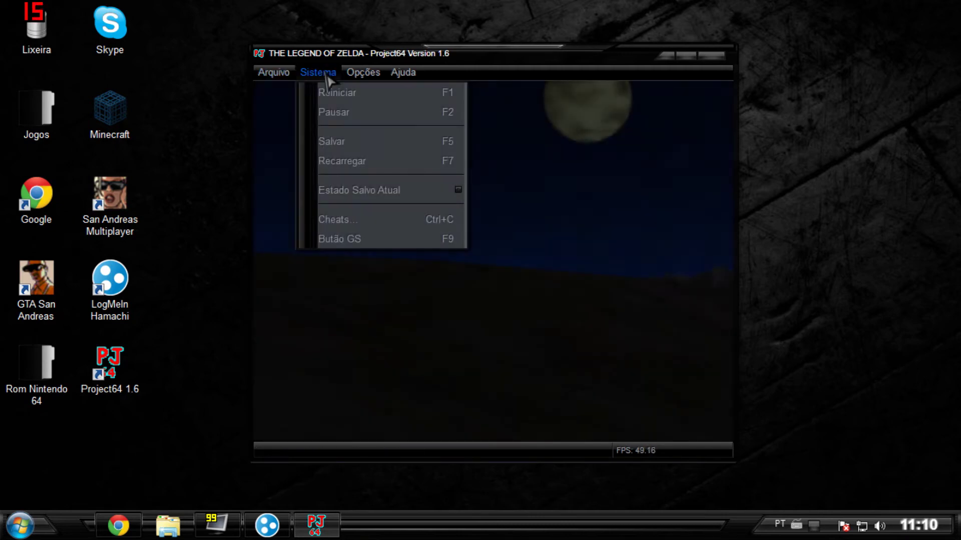
click(350, 113)
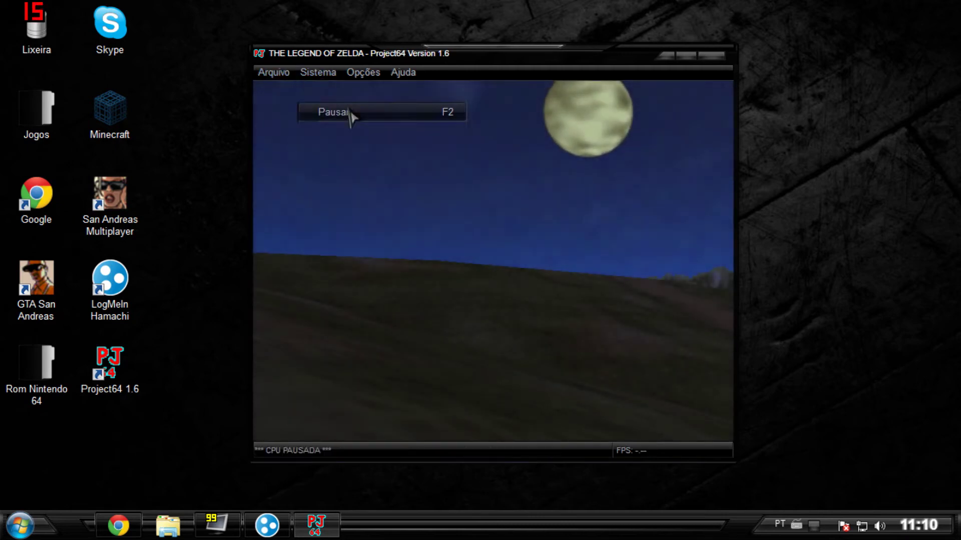
Review the emulator's options and open the controller plugin configuration
click(351, 77)
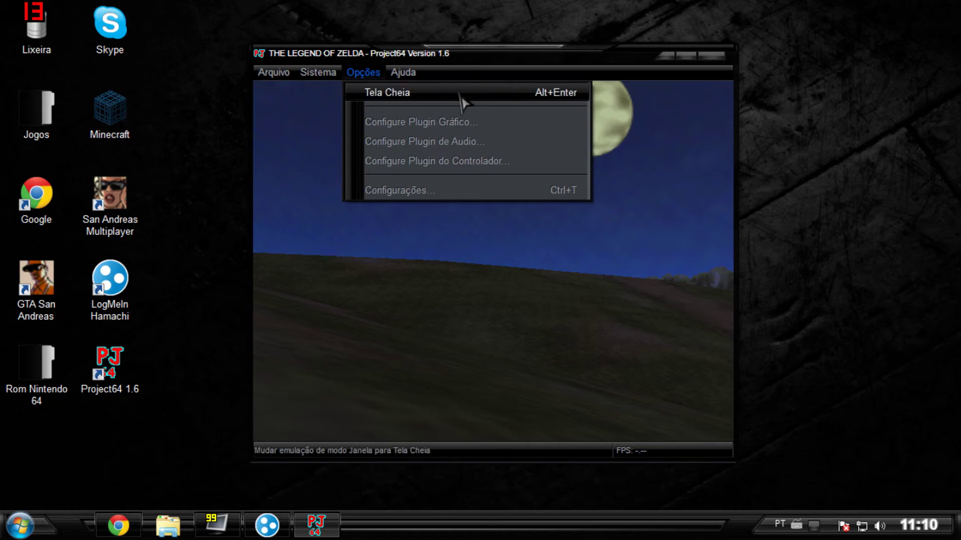
click(307, 164)
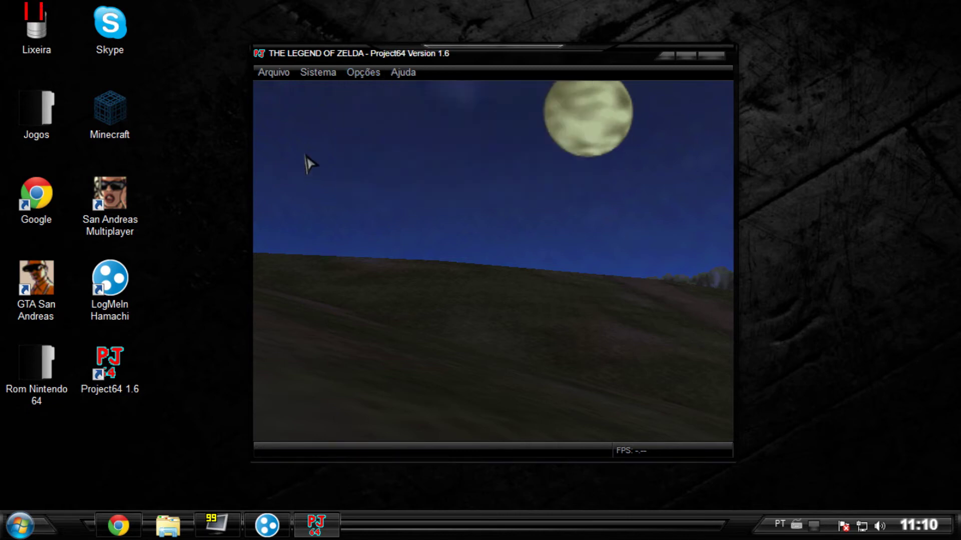
click(363, 73)
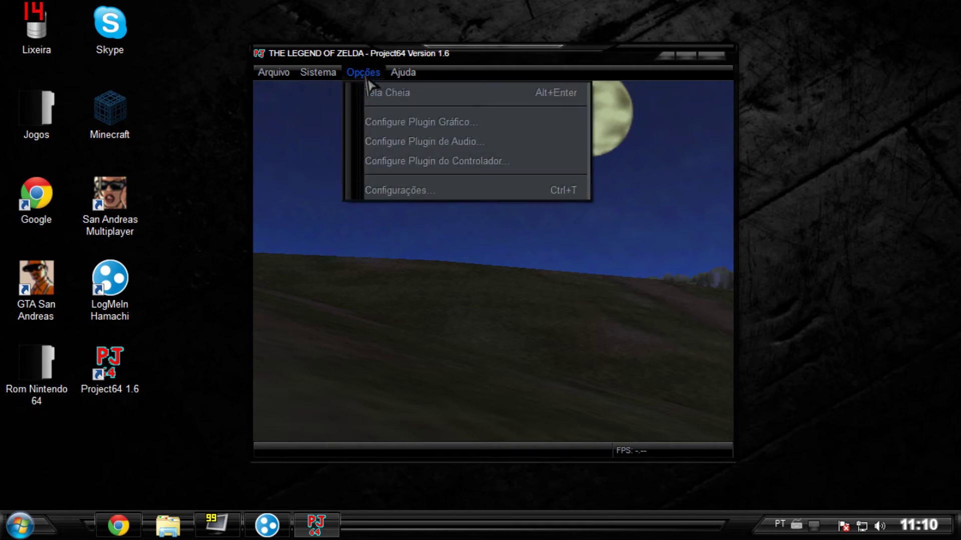
click(411, 163)
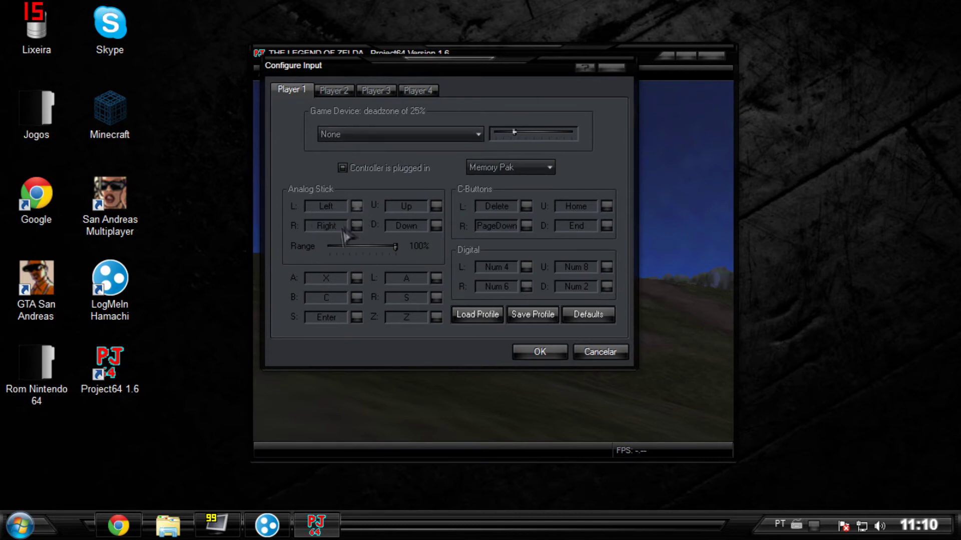
Switch Player 1's game device to PLAYSTATION(R)3Conteroller and back to None
click(400, 139)
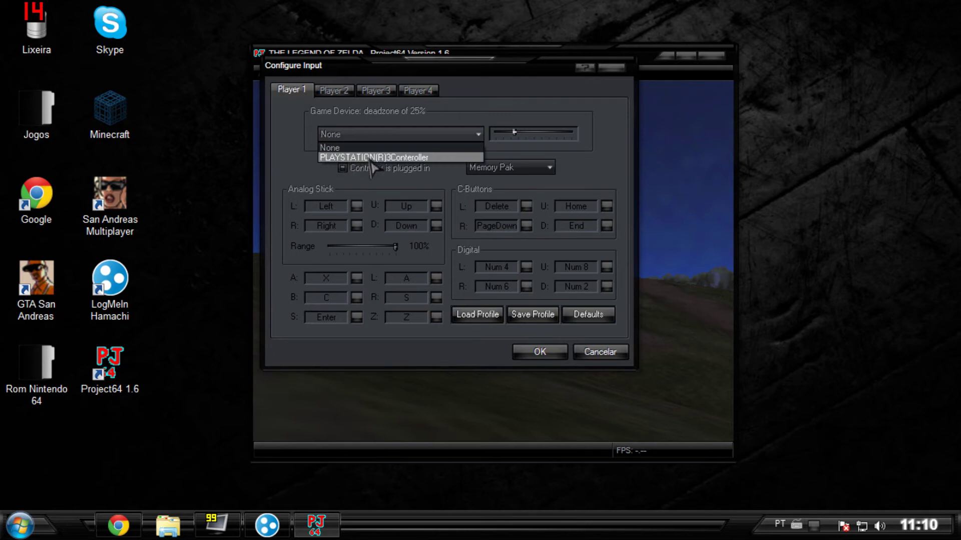
click(414, 158)
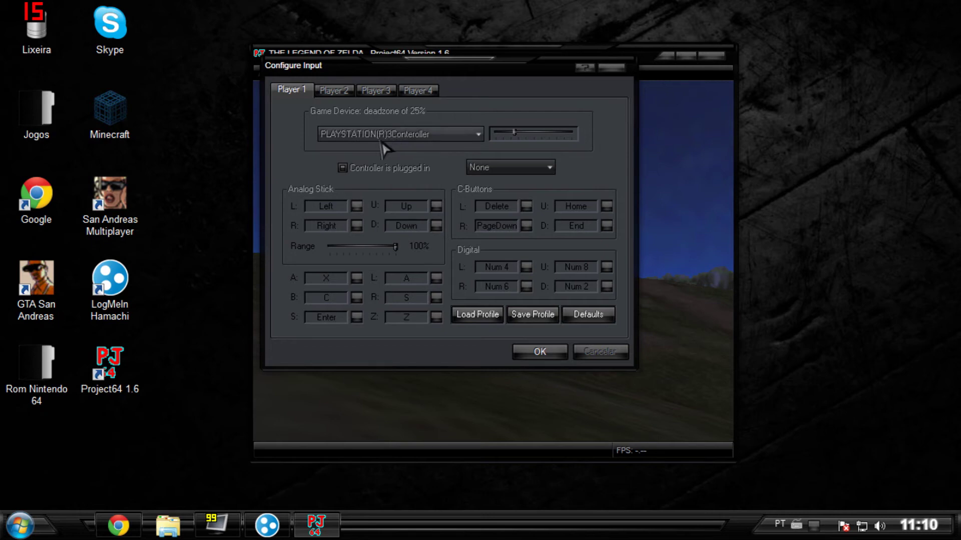
click(371, 140)
click(368, 146)
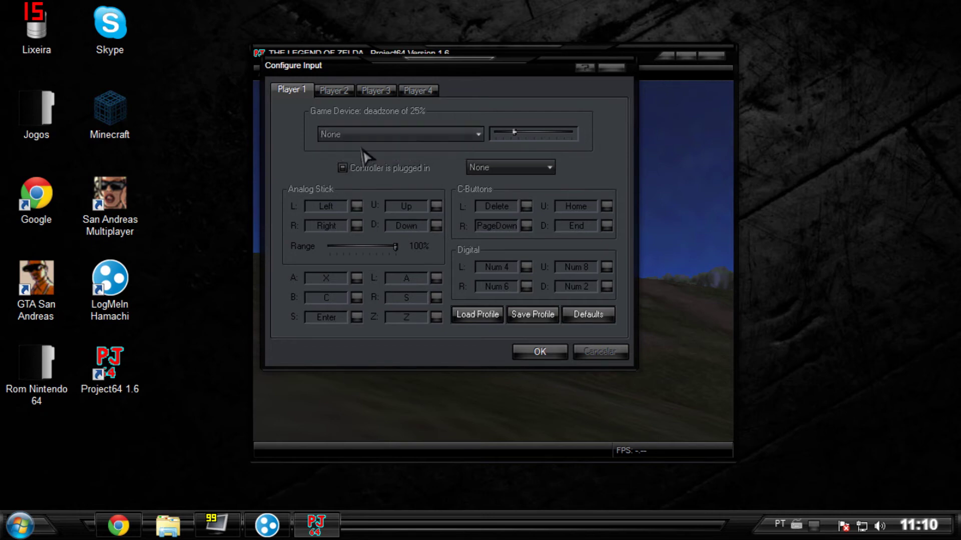
Check the input settings of the other players and close the controller configuration
click(334, 91)
click(370, 92)
click(419, 91)
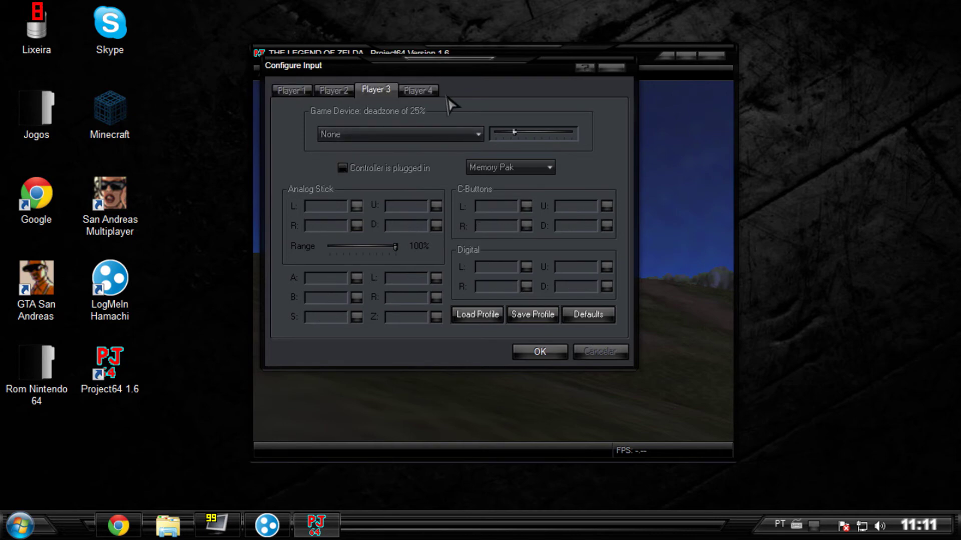
click(611, 69)
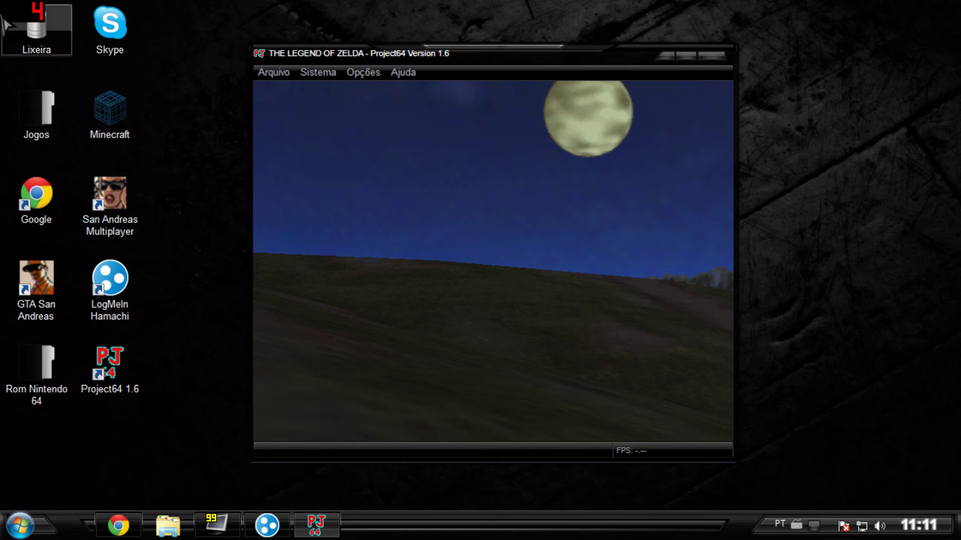
Exit the Project64 emulator and return to the desktop
click(278, 74)
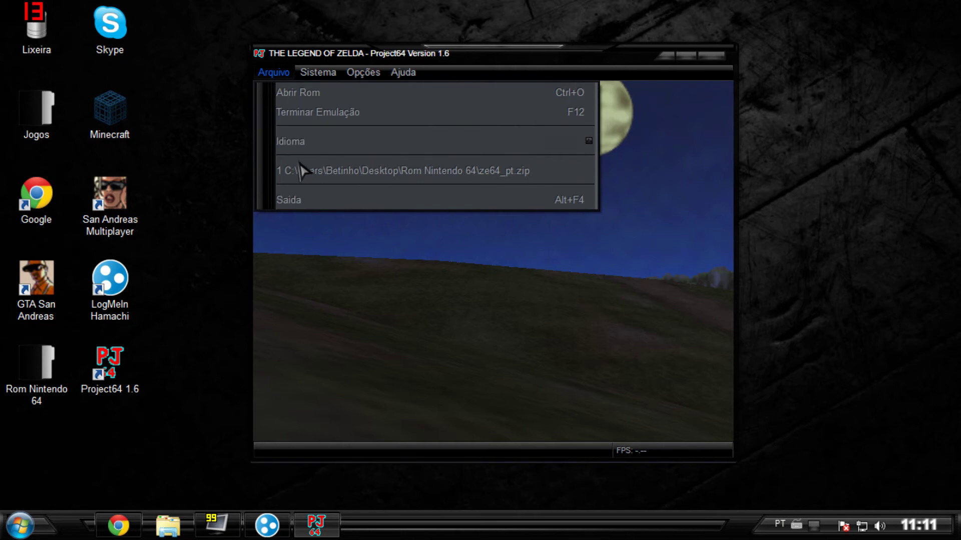
click(289, 203)
drag(663, 108, 350, 410)
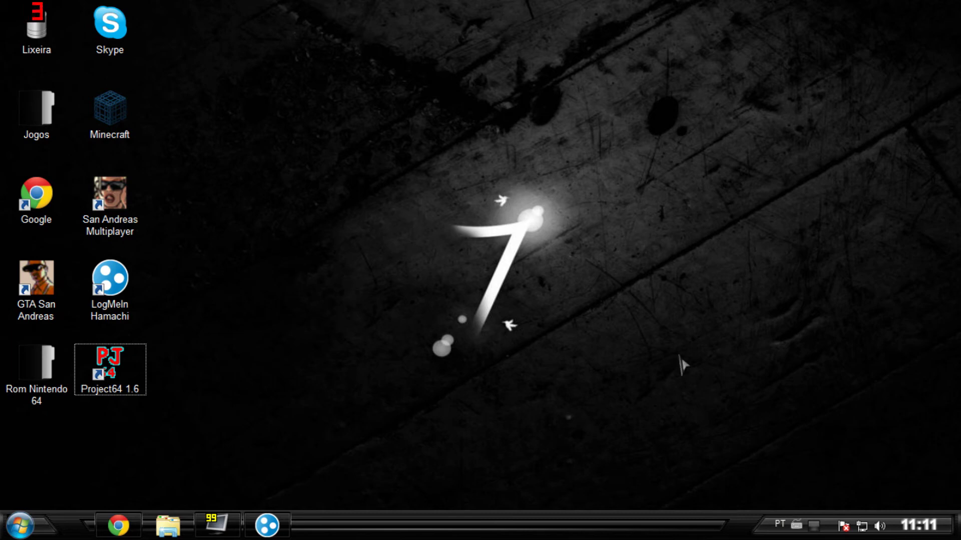
drag(669, 33, 332, 365)
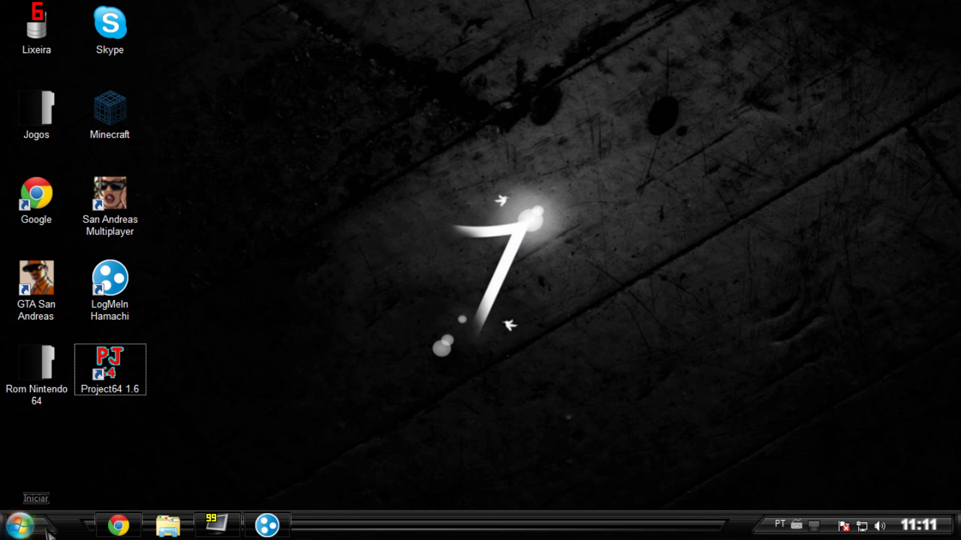
Open the Windows desktop personalization settings and apply the Rockstar Desatured theme
right_click(498, 184)
click(524, 441)
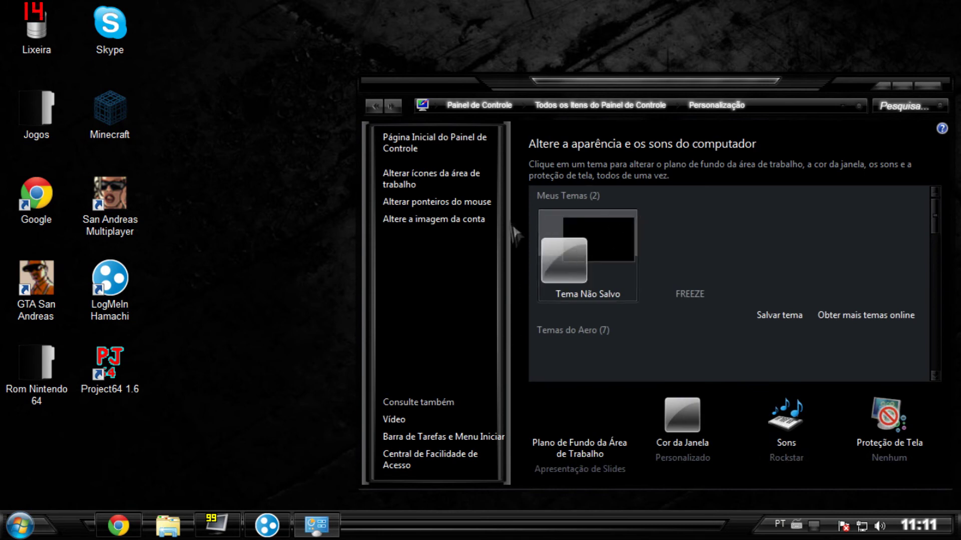
scroll(570, 255, down, 2)
scroll(619, 265, down, 4)
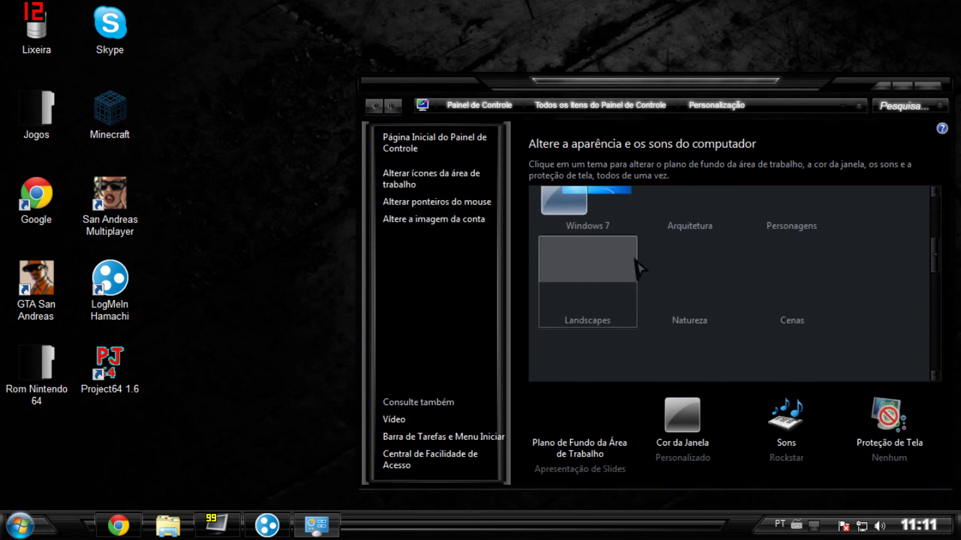
scroll(621, 291, down, 5)
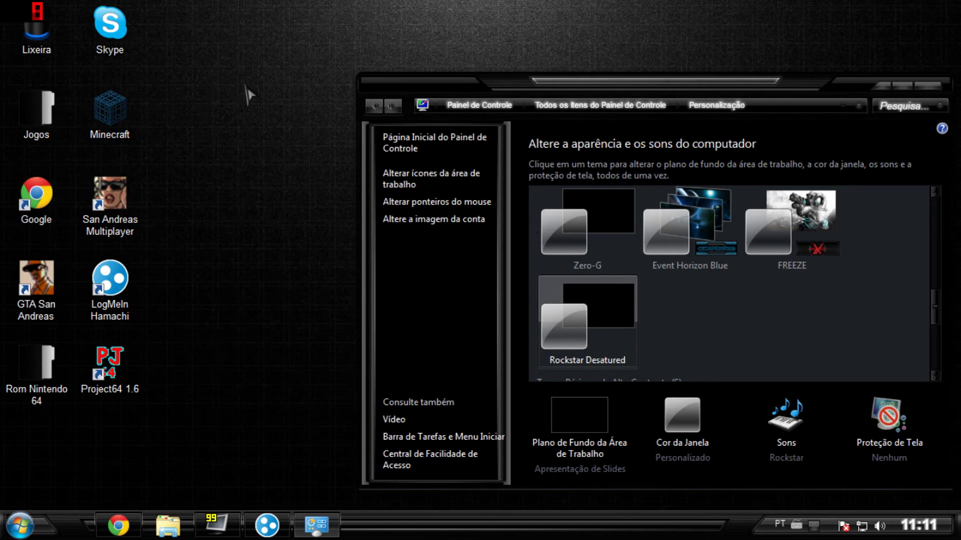
drag(276, 33, 275, 332)
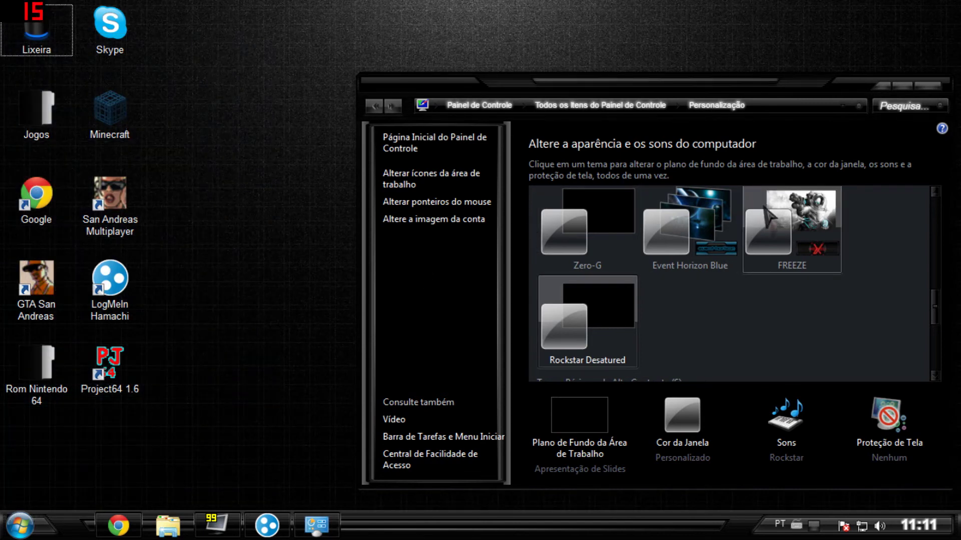
Apply the installed FREEZE theme and close the personalization window
click(781, 225)
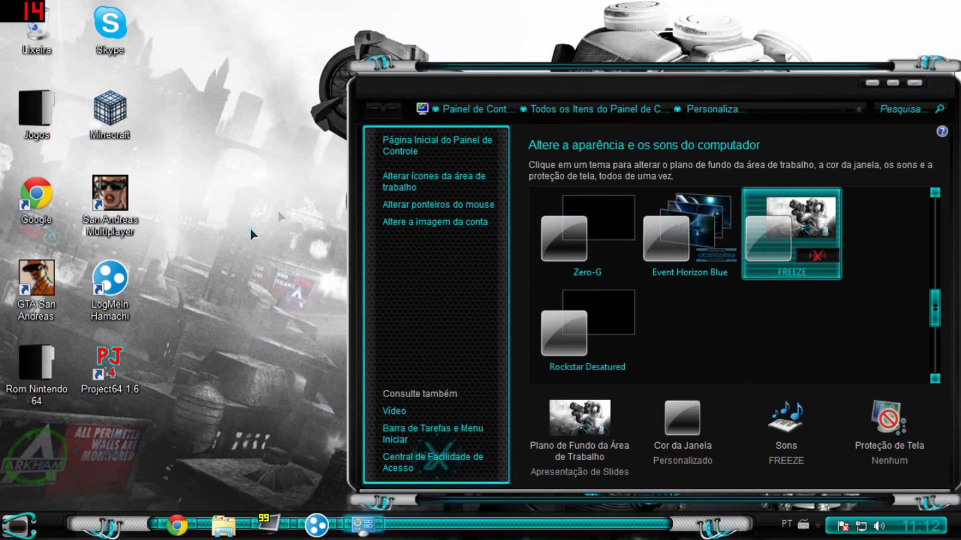
click(914, 84)
Reopen the desktop personalization settings and go to the desktop background options
right_click(319, 216)
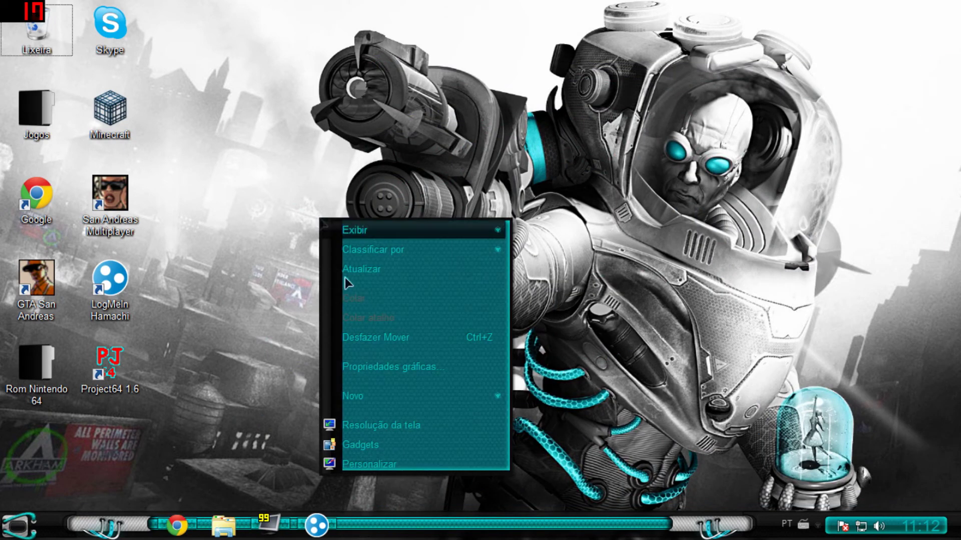
click(367, 464)
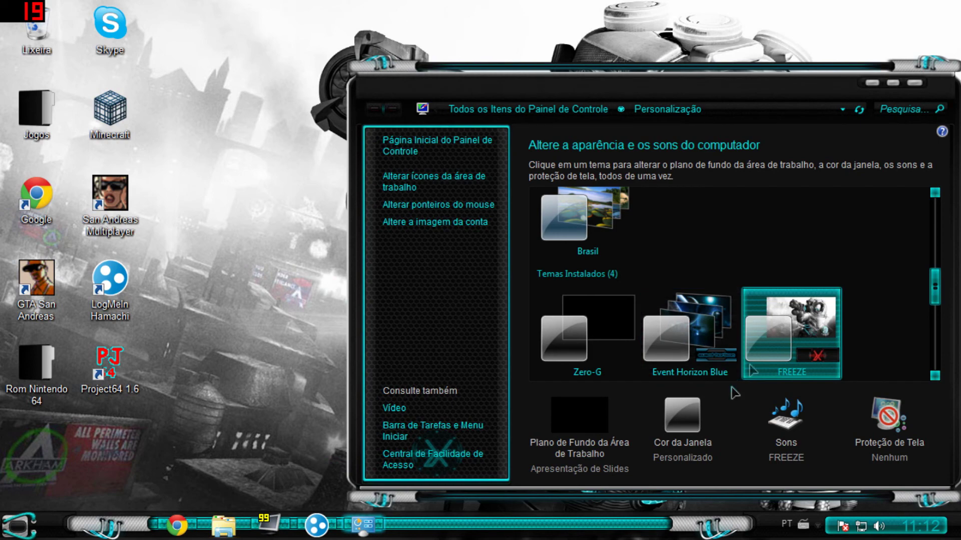
click(594, 443)
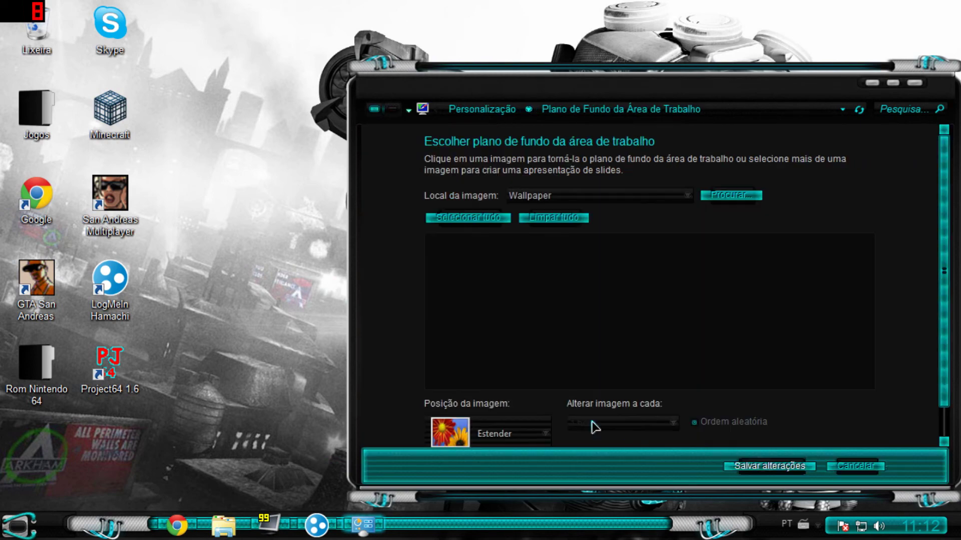
Set the background picture location to the Wallpapers Black folder inside Jogos\MegaPack
click(607, 198)
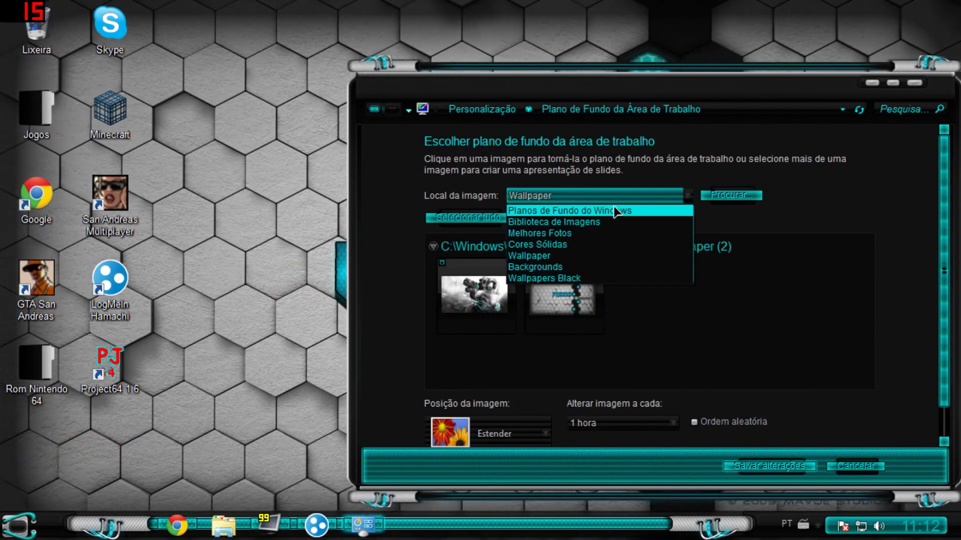
click(713, 196)
click(712, 196)
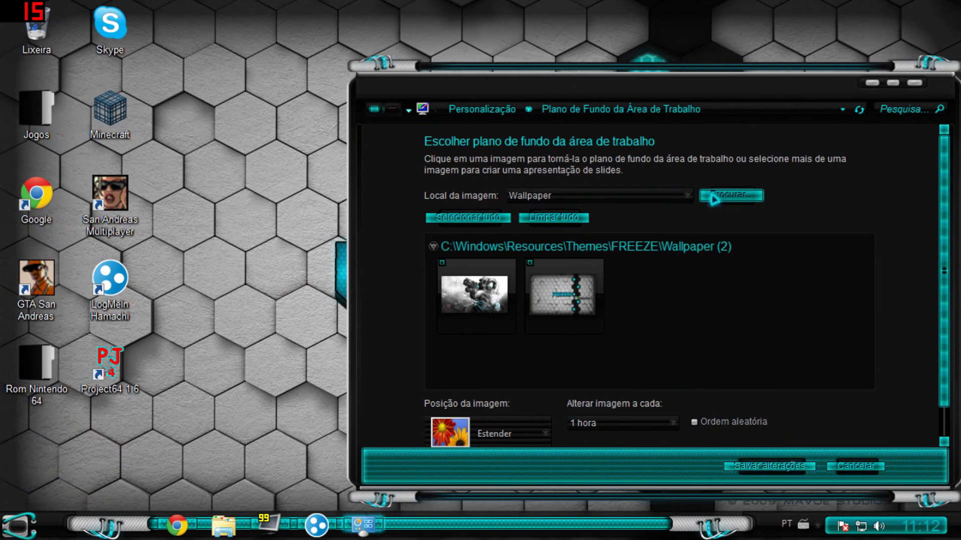
click(420, 214)
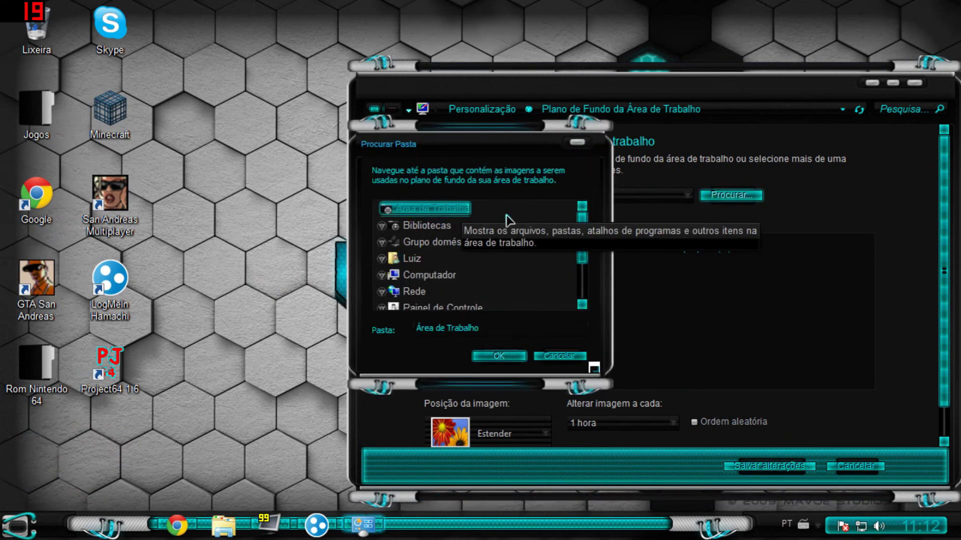
drag(581, 223, 566, 327)
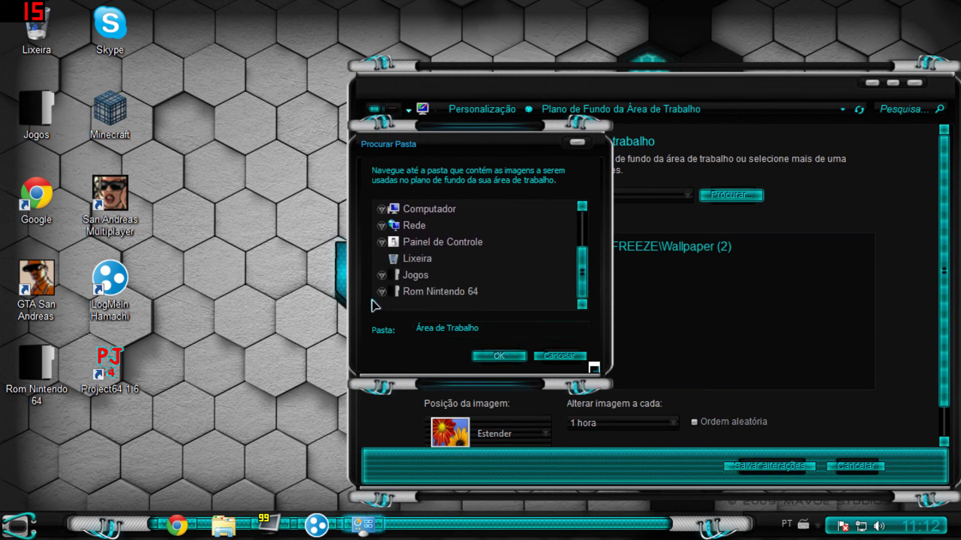
click(382, 277)
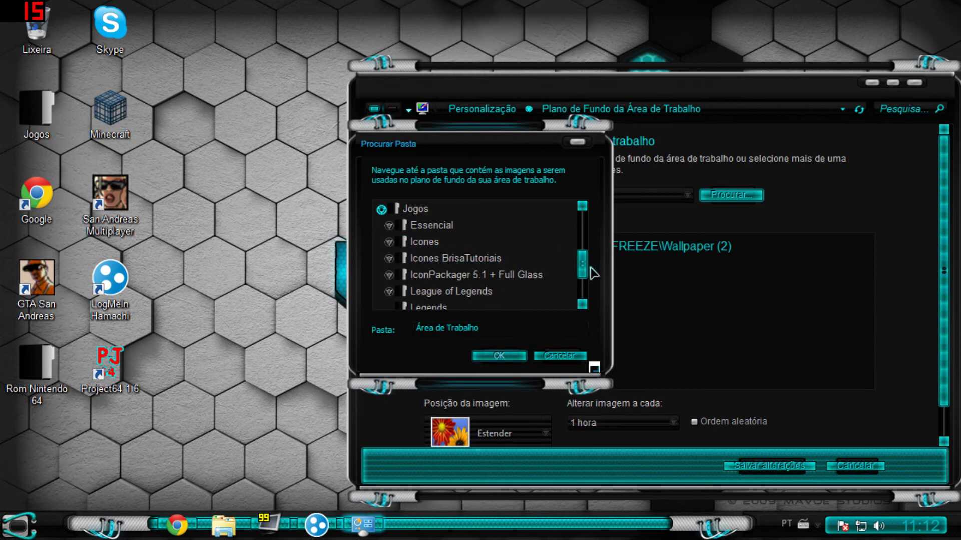
drag(586, 273, 584, 292)
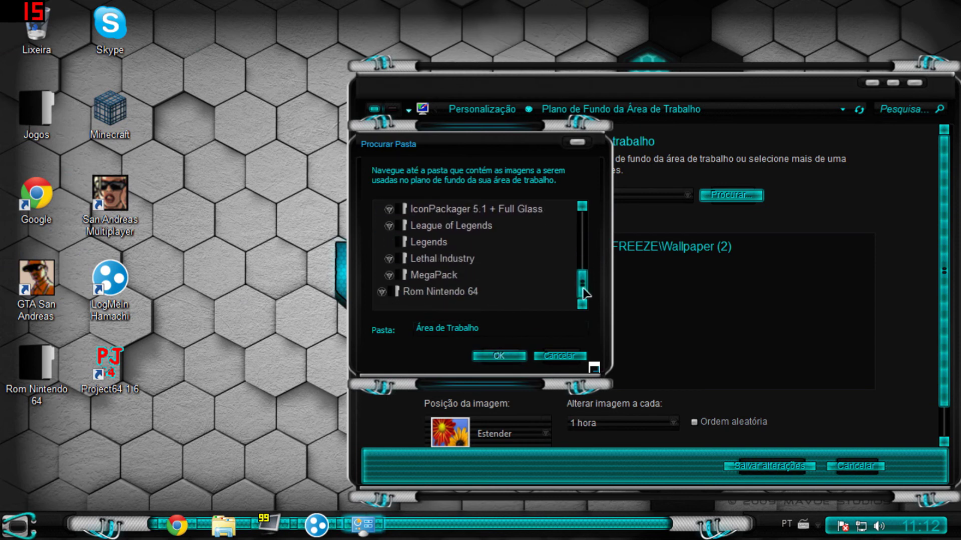
click(388, 275)
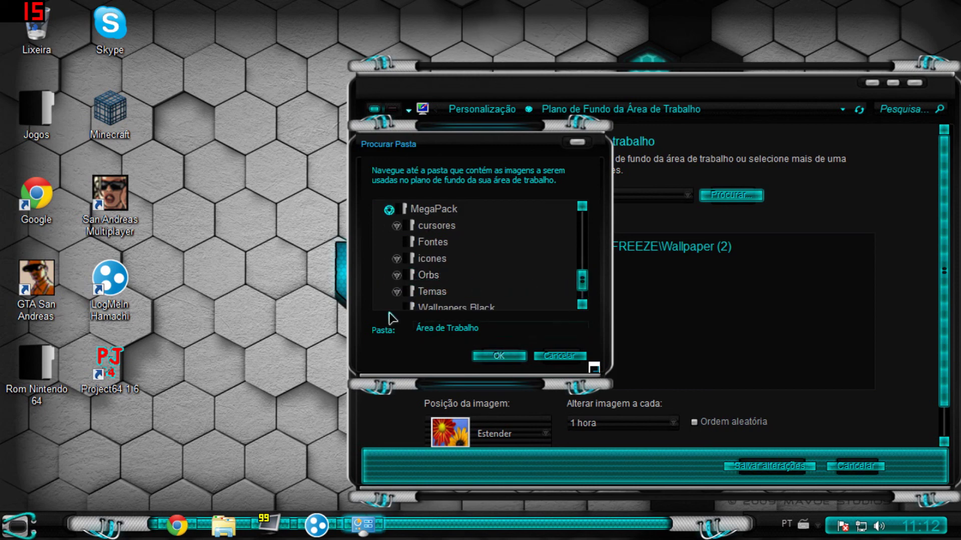
click(440, 307)
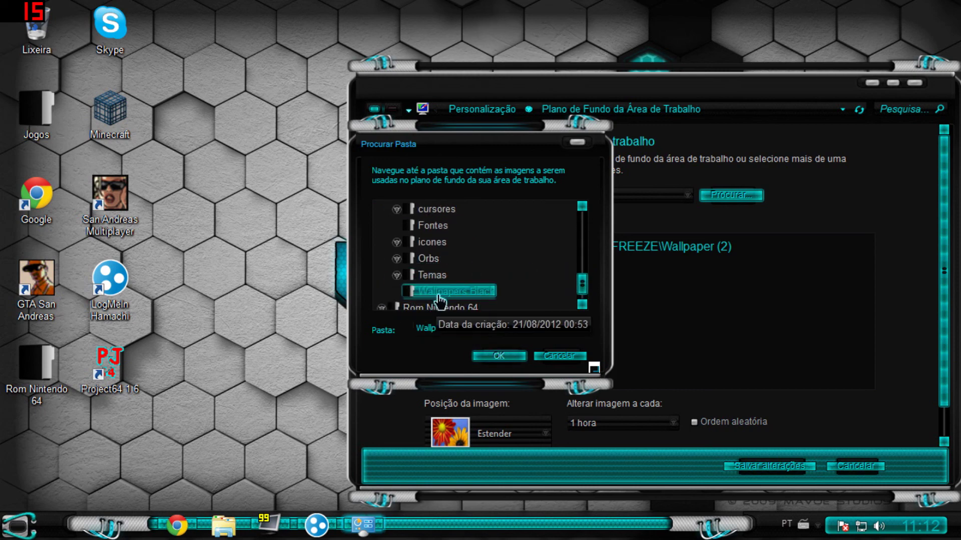
click(496, 357)
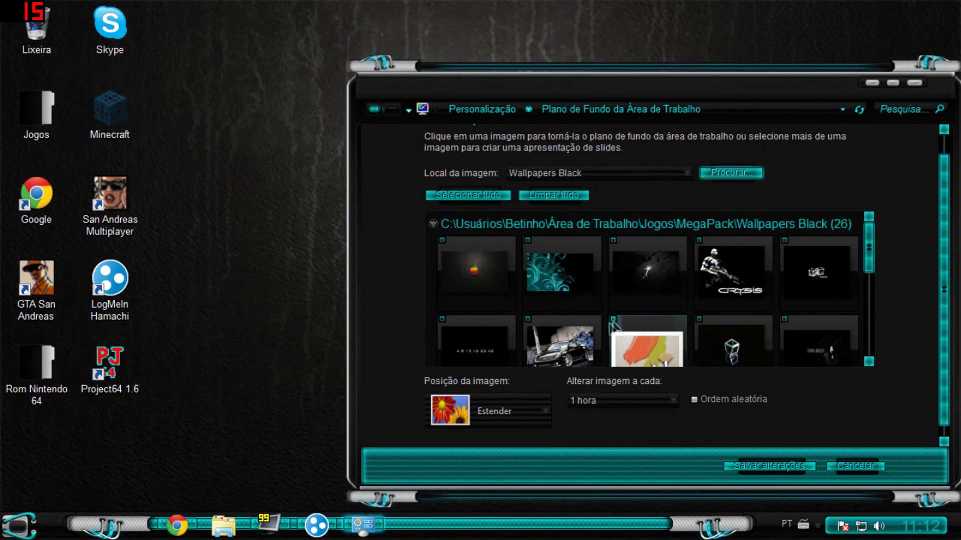
Choose only the dark wallpaper with the glowing 7 as desktop background, save the changes and close the personalization window
scroll(536, 303, down, 1)
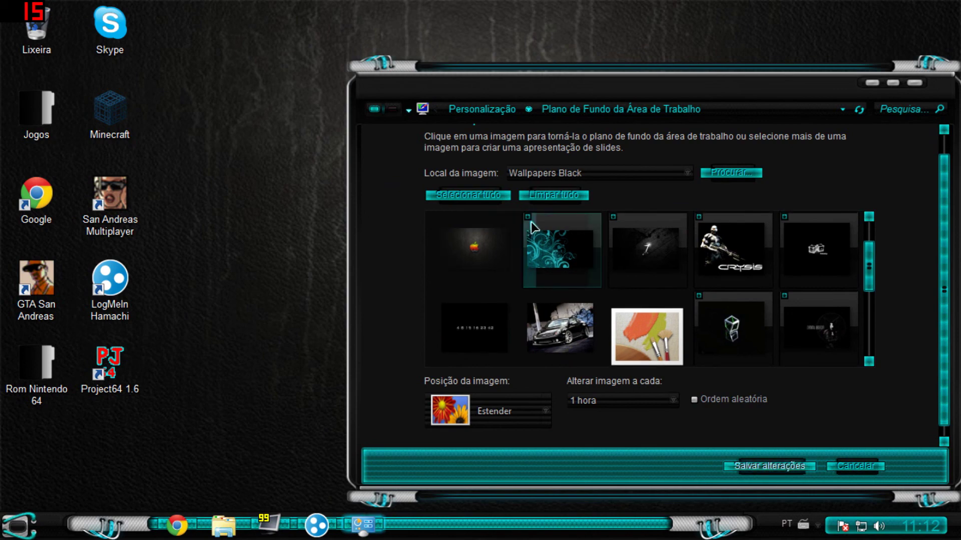
click(531, 226)
click(700, 223)
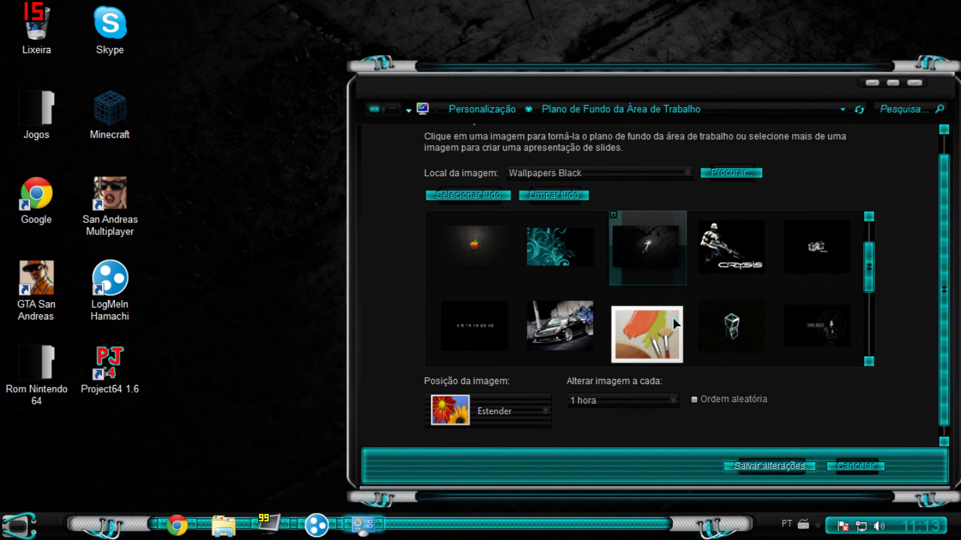
click(751, 467)
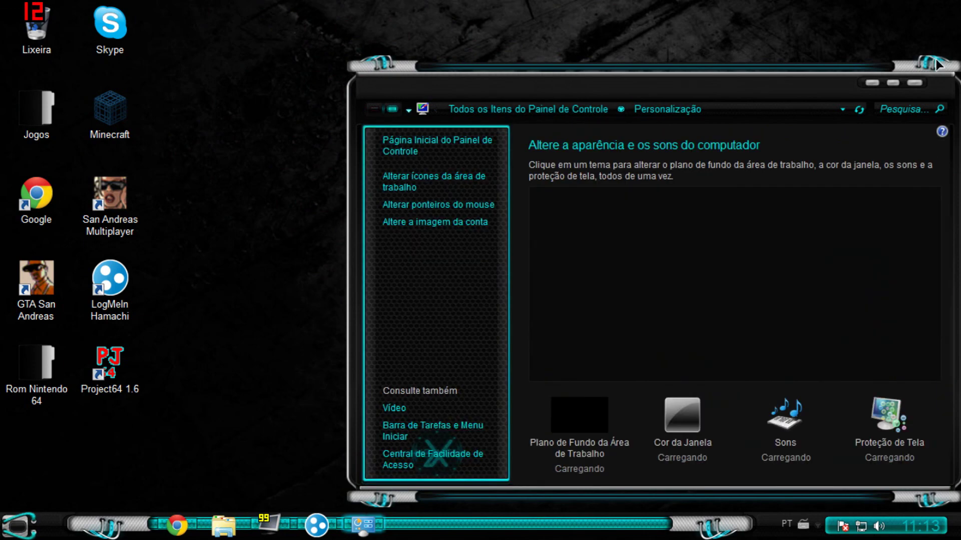
click(911, 89)
drag(716, 141, 572, 210)
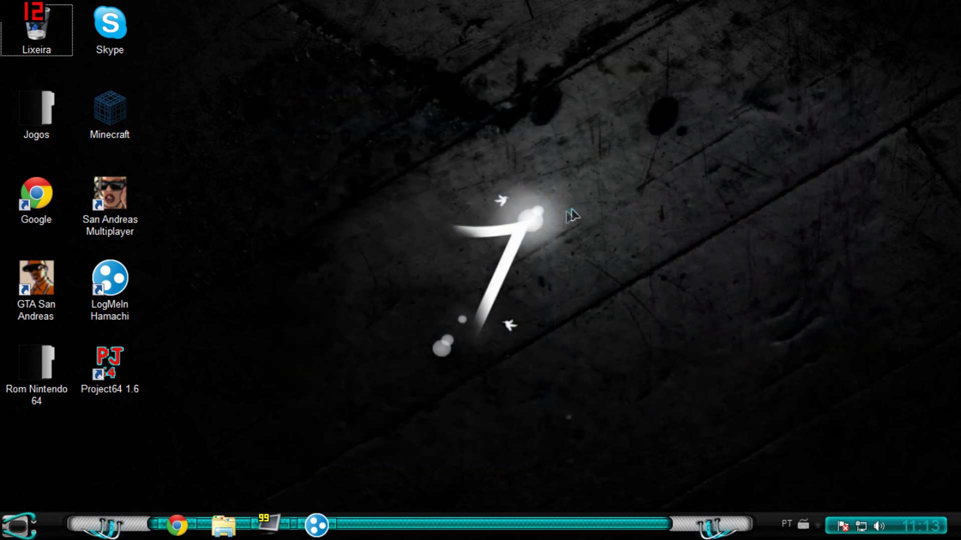
mouse_move(510, 165)
mouse_down()
mouse_move(287, 382)
mouse_move(280, 440)
mouse_up()
mouse_move(281, 445)
mouse_down()
mouse_move(761, 338)
mouse_move(728, 4)
mouse_up()
drag(728, 4, 622, 165)
drag(526, 194, 608, 83)
mouse_move(644, 46)
mouse_down()
mouse_move(523, 257)
mouse_move(296, 382)
mouse_move(566, 276)
mouse_up()
drag(551, 211, 480, 75)
drag(559, 127, 336, 429)
mouse_move(420, 403)
mouse_down()
mouse_move(697, 4)
mouse_move(645, 120)
mouse_up()
mouse_move(595, 216)
mouse_down()
mouse_move(350, 536)
mouse_move(315, 511)
mouse_up()
drag(326, 381, 588, 163)
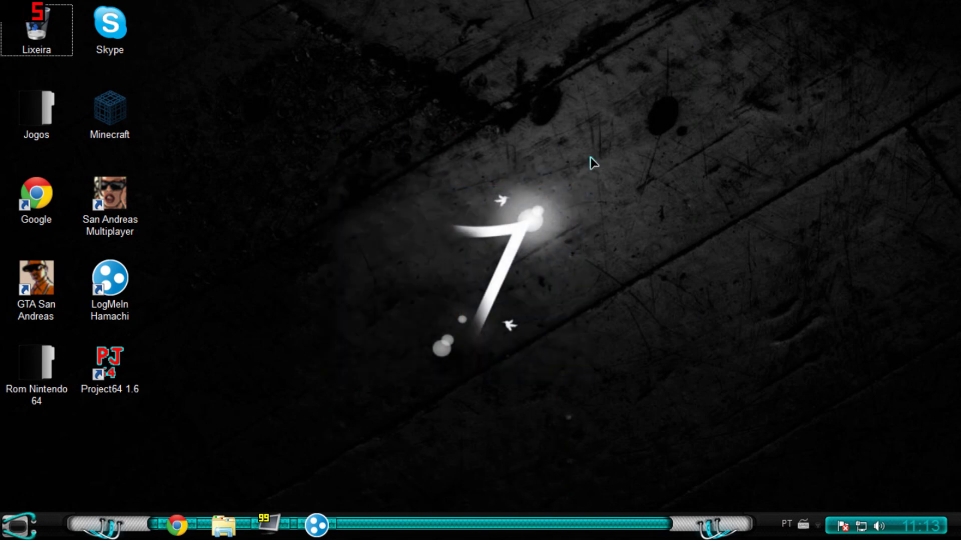